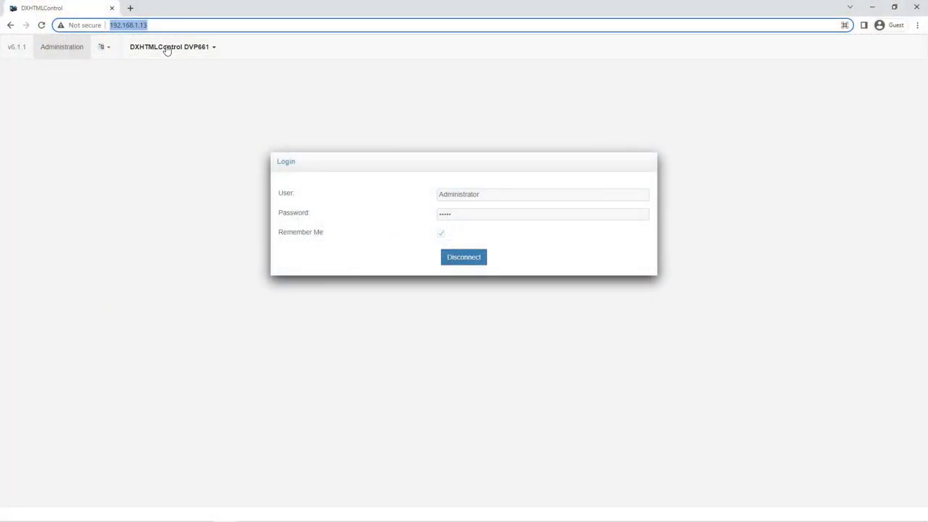
# - View the DVP661's control page and switch to its configuration page
pyautogui.click(166, 49)
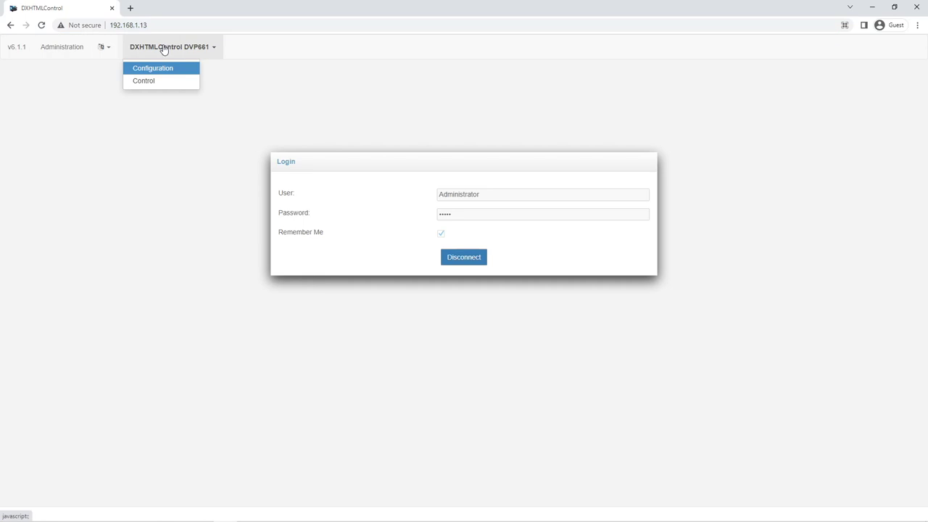
pyautogui.click(160, 81)
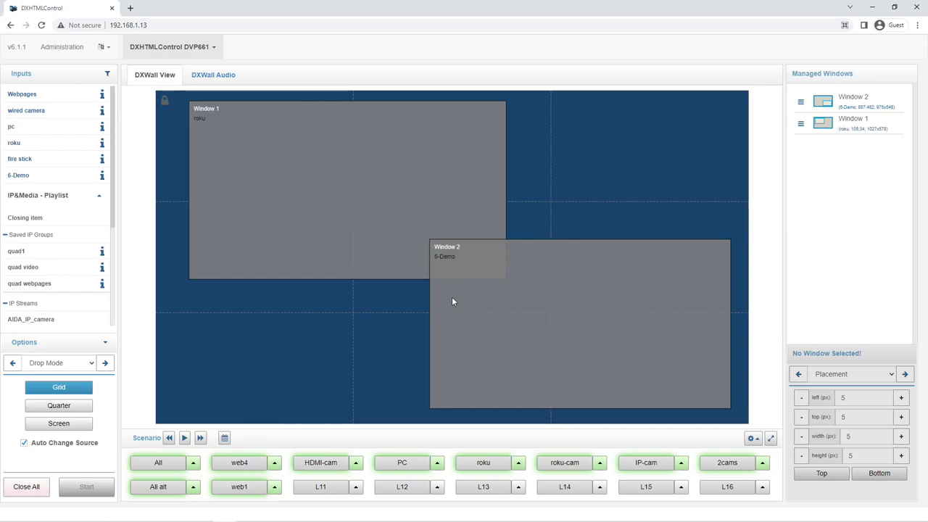
pyautogui.click(193, 55)
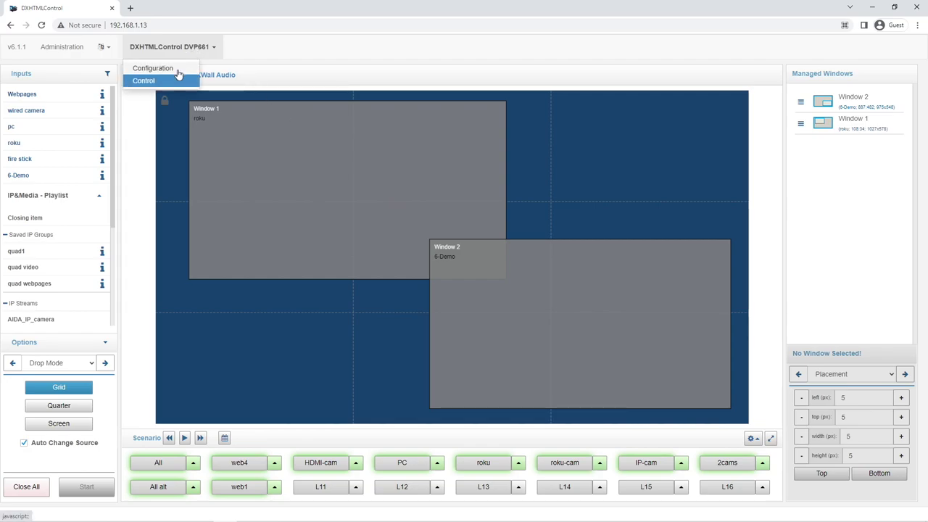
pyautogui.click(178, 70)
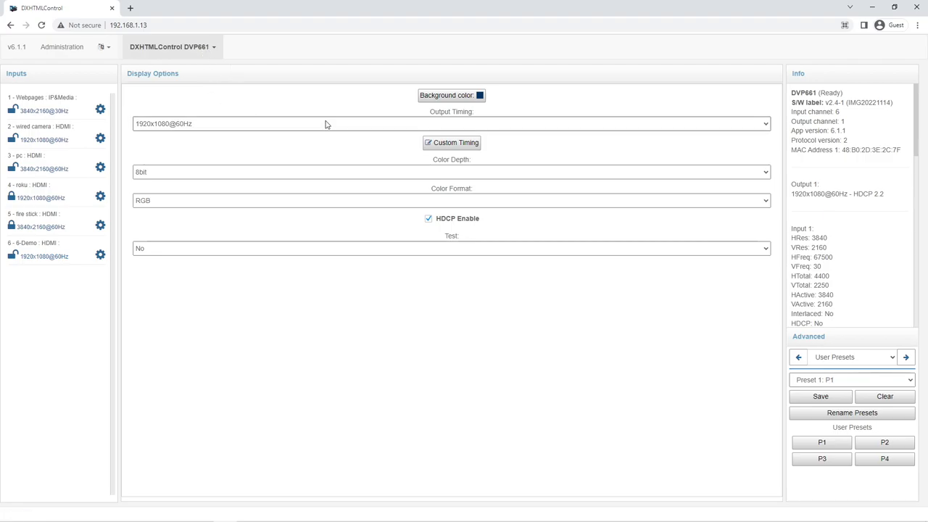
# - Examine the available output timing resolutions in the display options, down to the 4096x2160@60Hz entry
pyautogui.click(474, 128)
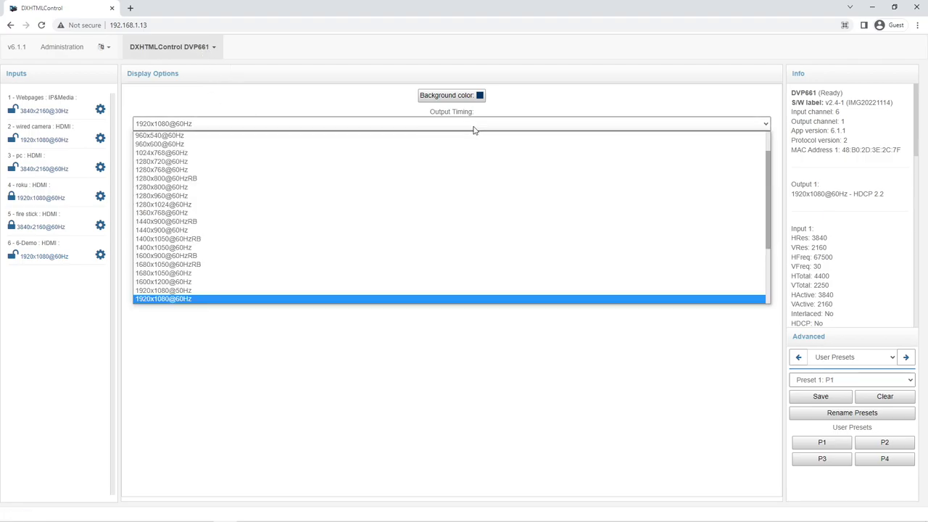
pyautogui.scroll(-3, 468, 169)
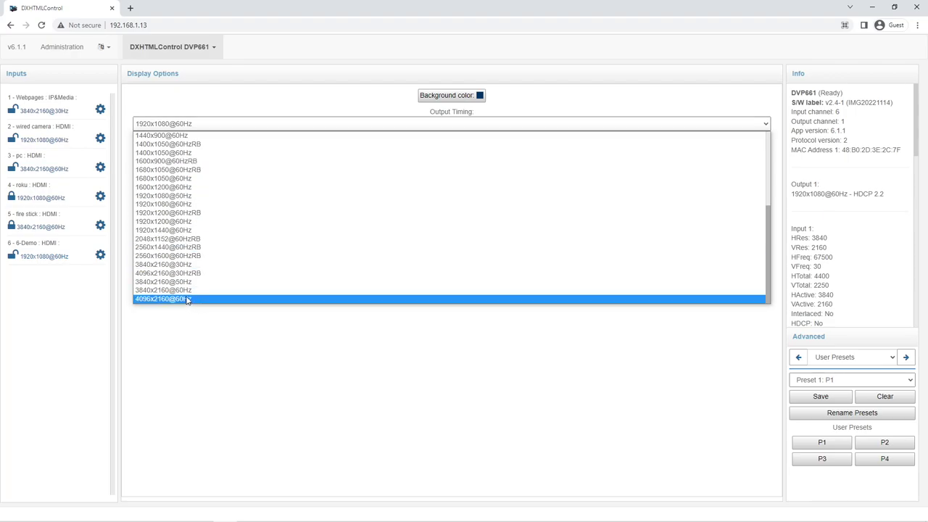
pyautogui.click(289, 366)
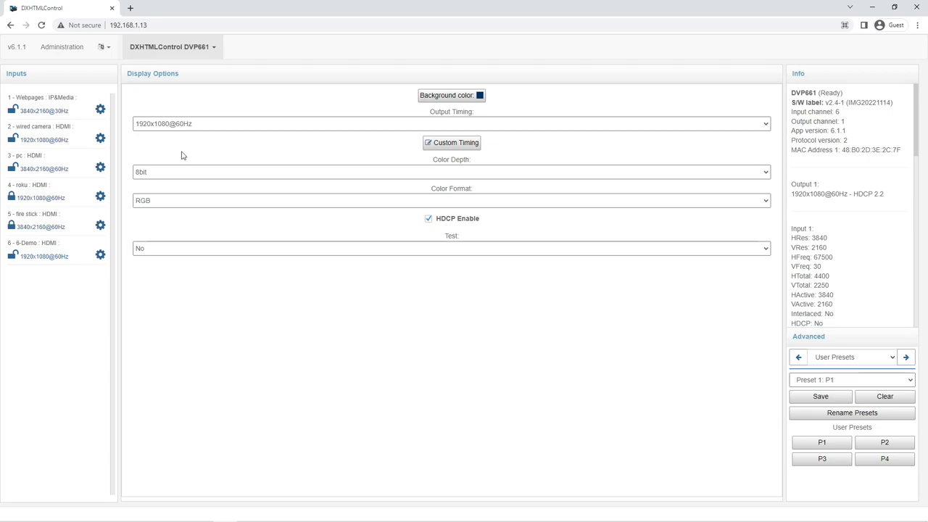
# - Review the fields for a new custom output timing and the available color format options
pyautogui.click(442, 144)
pyautogui.click(622, 116)
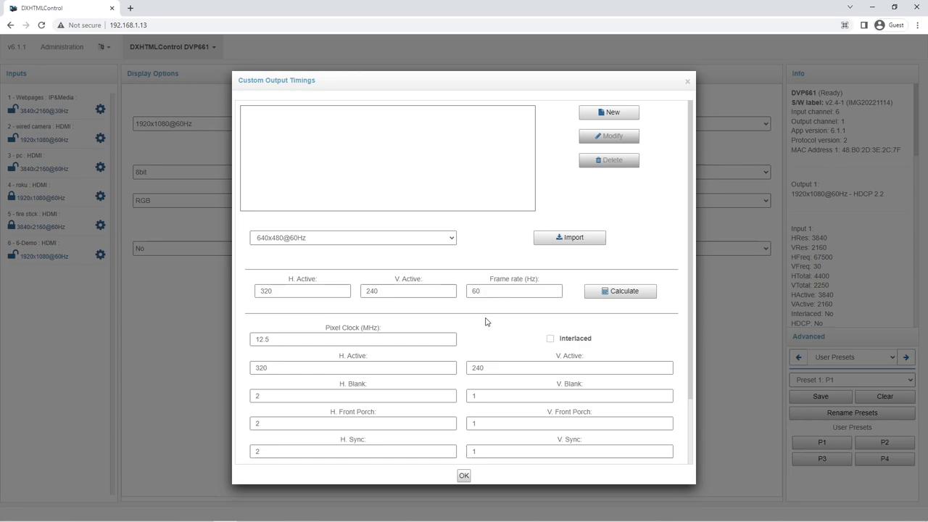
pyautogui.click(687, 84)
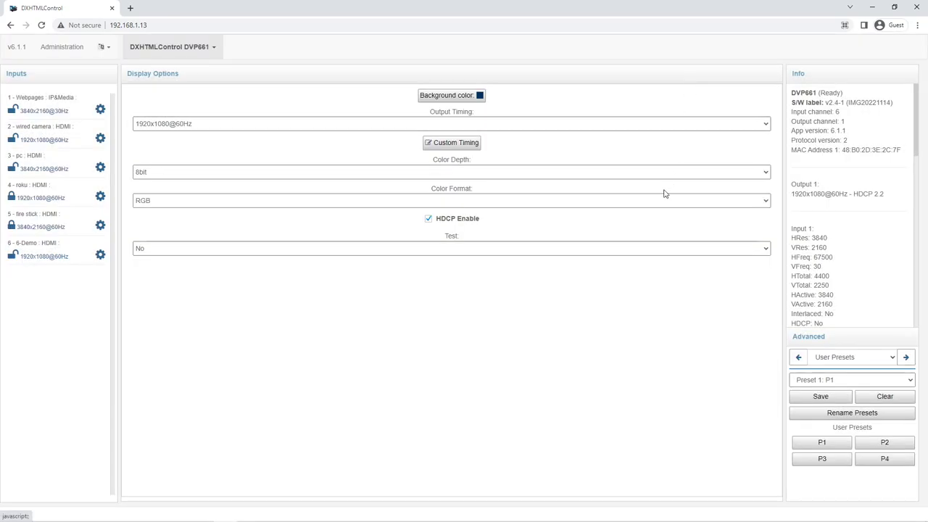
pyautogui.click(459, 201)
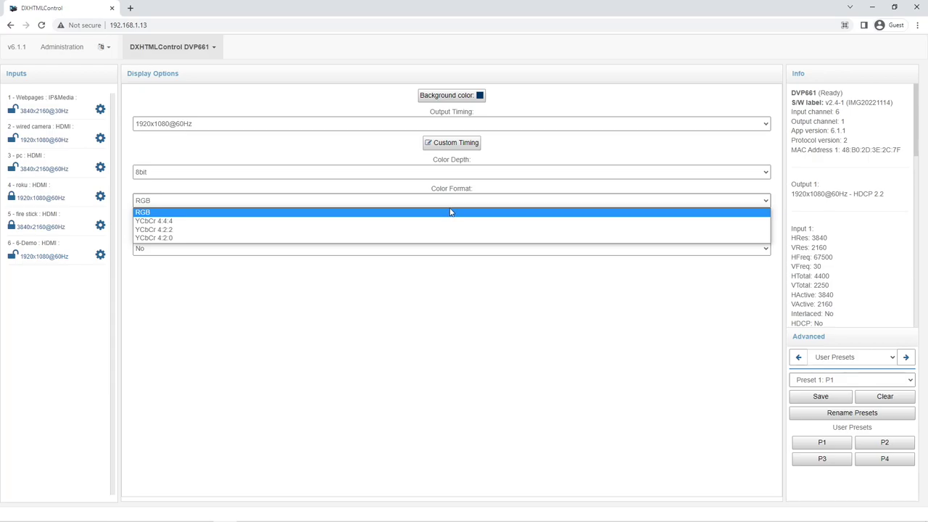
pyautogui.click(412, 191)
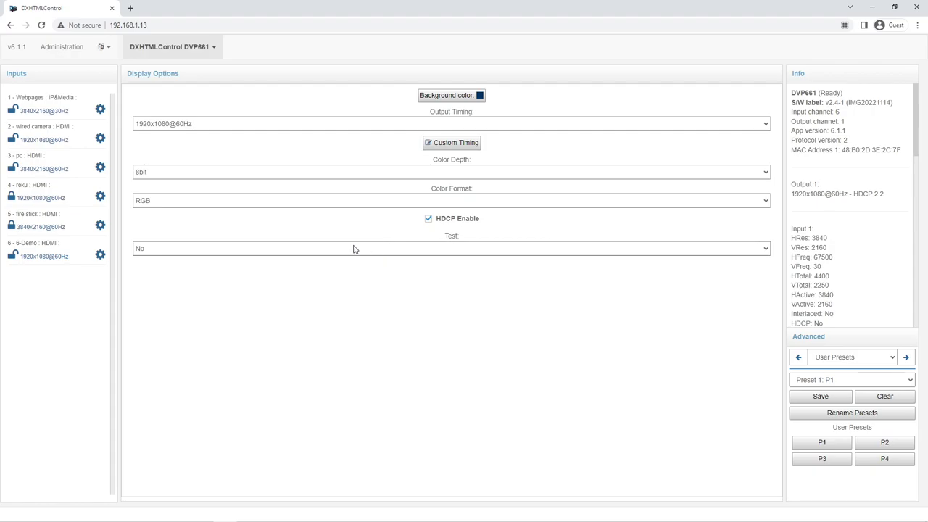
# - Open the wired camera input's settings and review its audio input and HDCP options
pyautogui.click(101, 139)
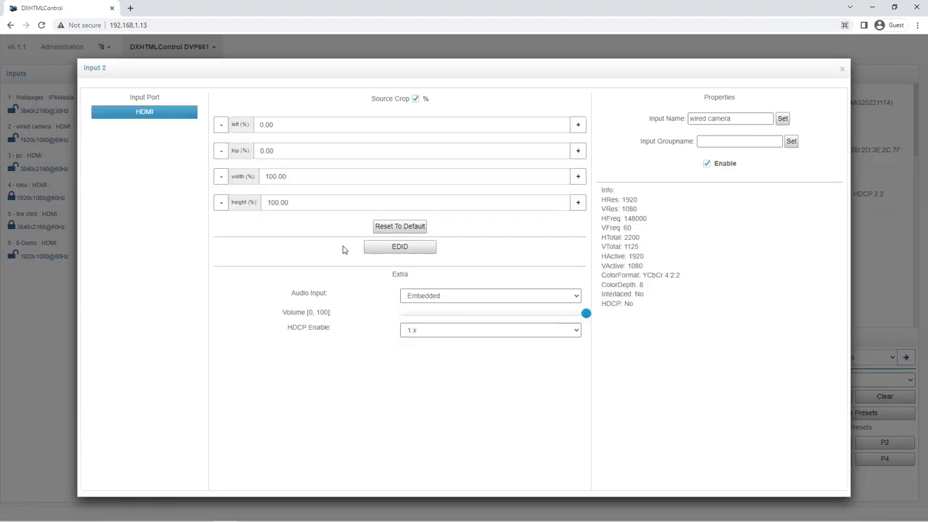
pyautogui.click(473, 297)
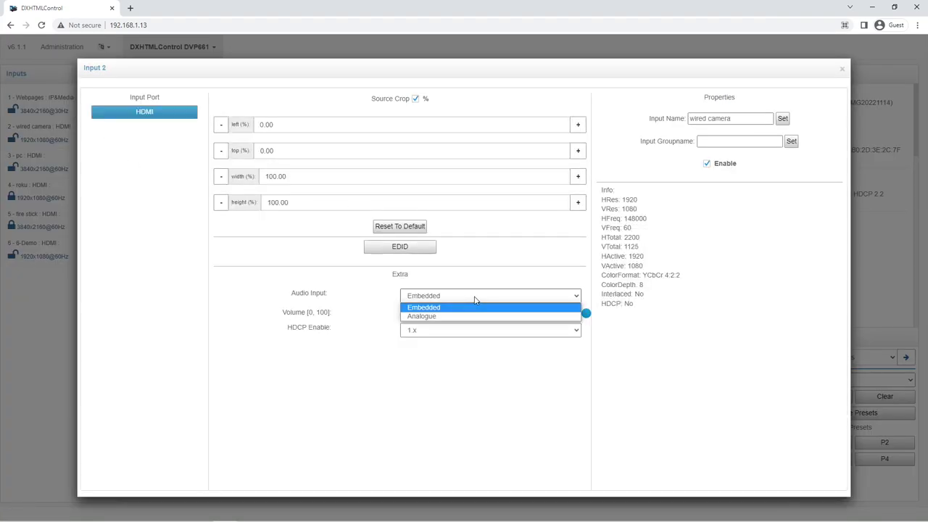
pyautogui.click(438, 307)
pyautogui.click(468, 330)
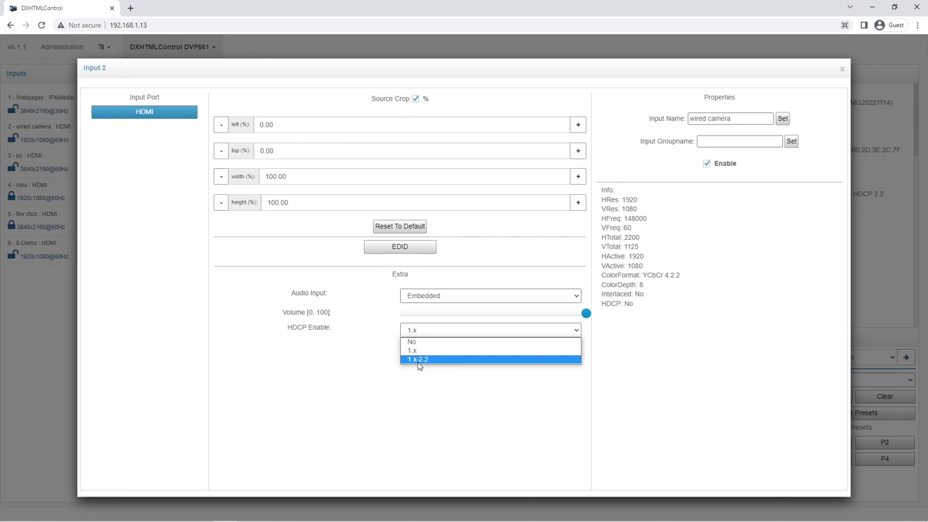
pyautogui.click(364, 263)
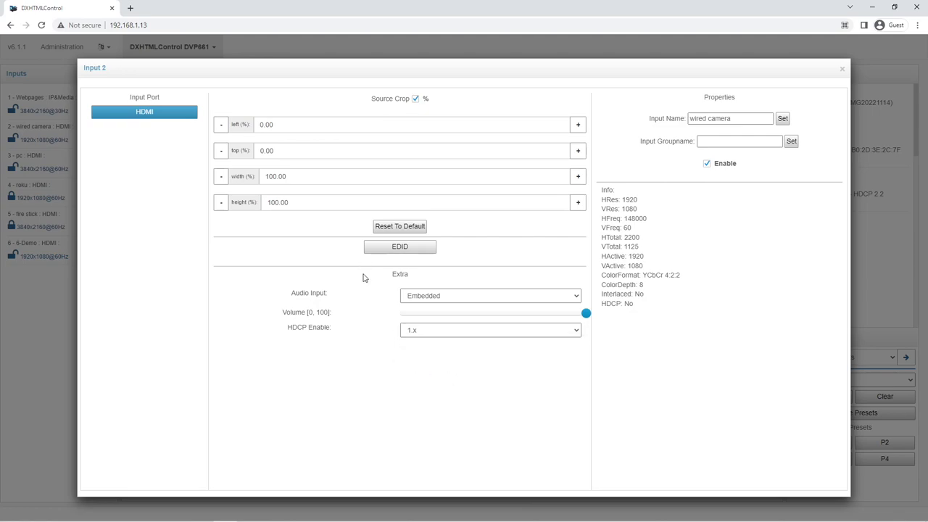
# - Enable custom EDID for the wired camera input and examine the preset EDID resolutions, keeping Custom
pyautogui.click(392, 246)
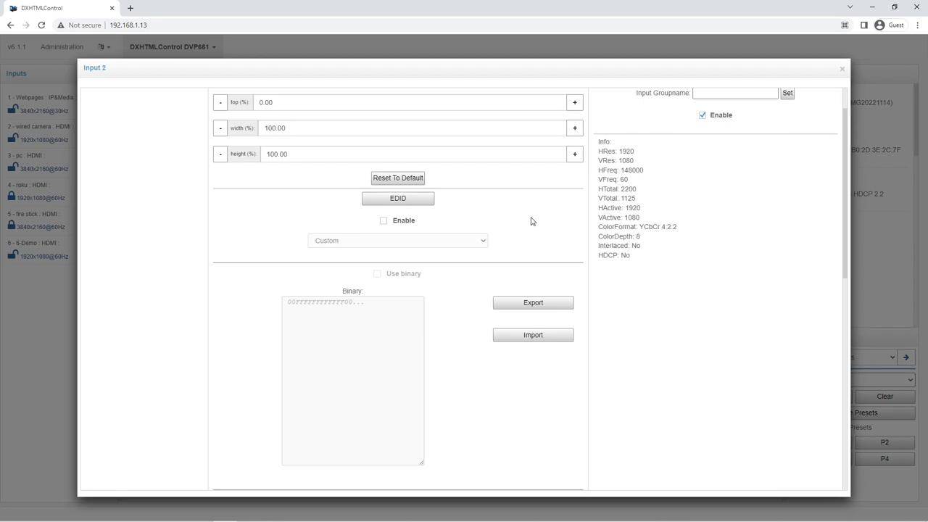
pyautogui.click(383, 220)
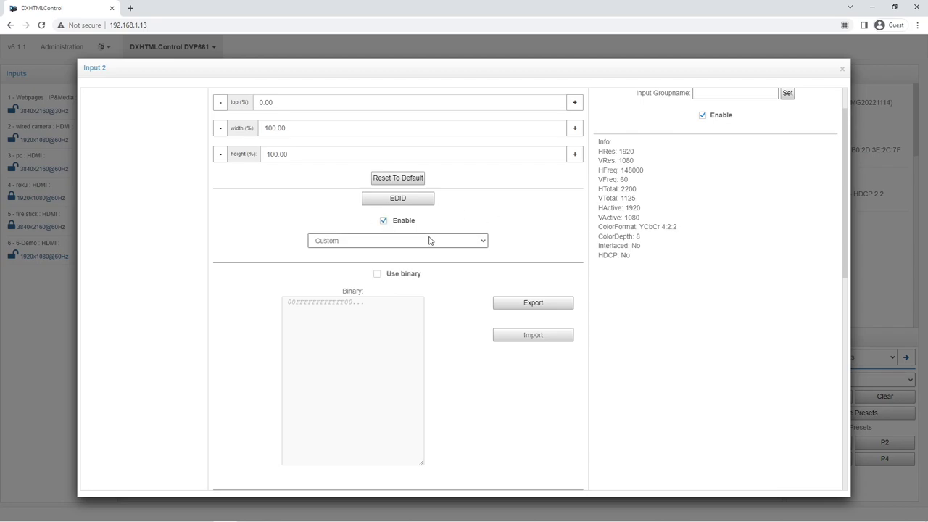
pyautogui.click(431, 240)
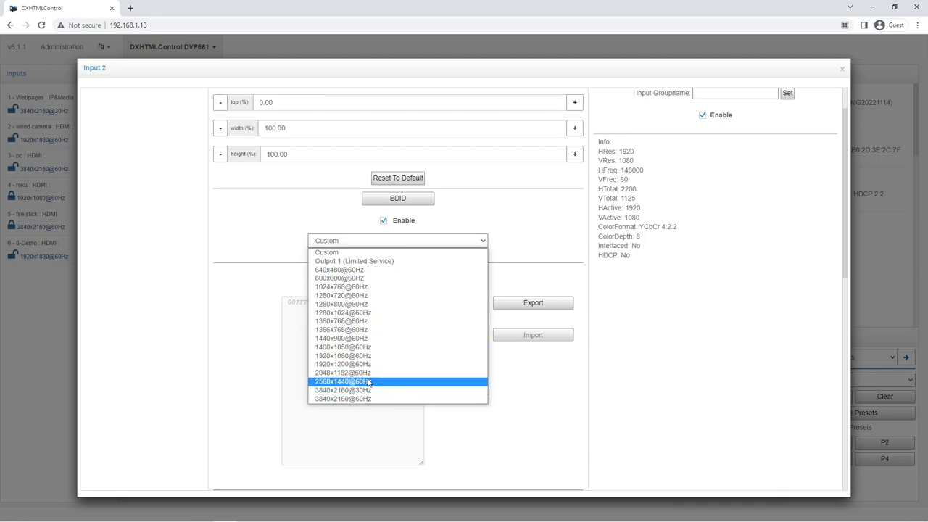
pyautogui.click(500, 321)
# - Enable Preferred Timing in the EDID settings, set V. Active to 1080 and calculate the timing at 3840 horizontal, 30 Hz
pyautogui.scroll(-5, 463, 299)
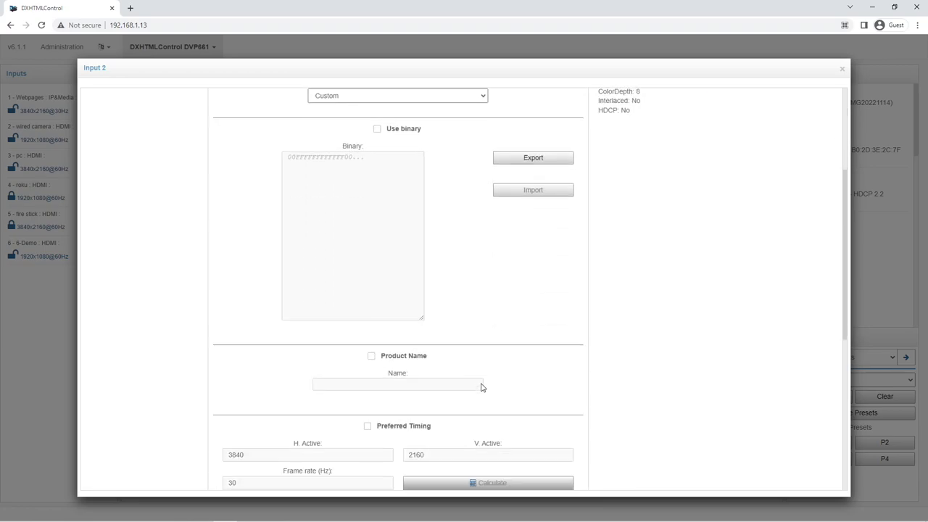
pyautogui.click(367, 232)
pyautogui.moveTo(336, 263); pyautogui.dragTo(161, 261)
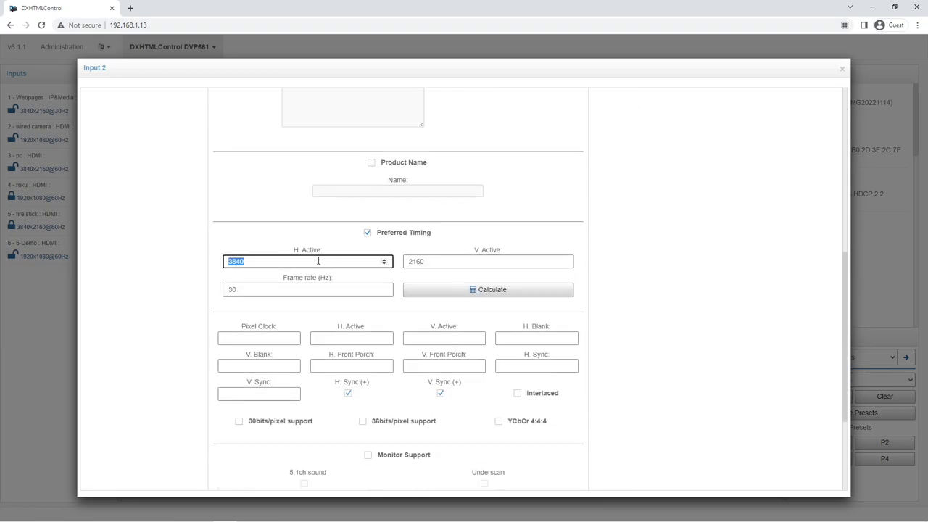
pyautogui.press('Tab')
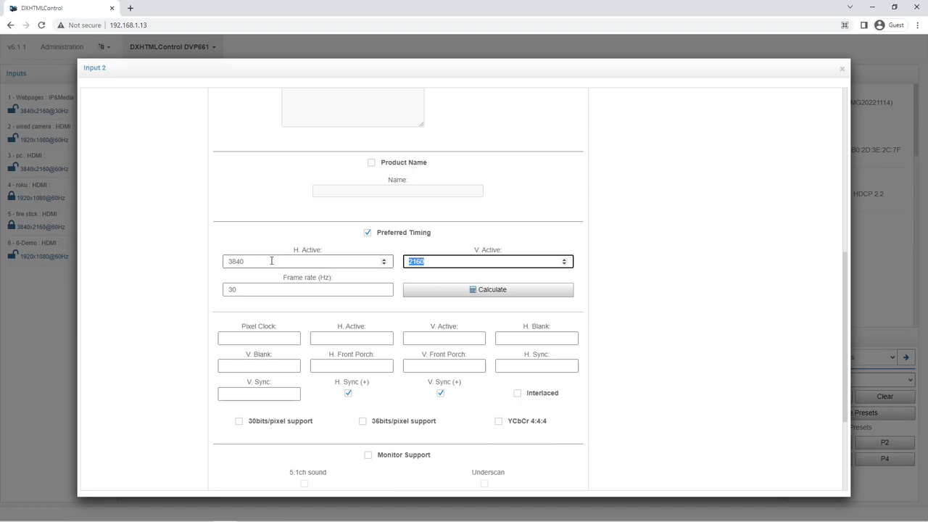
pyautogui.write('1080')
pyautogui.press('Tab')
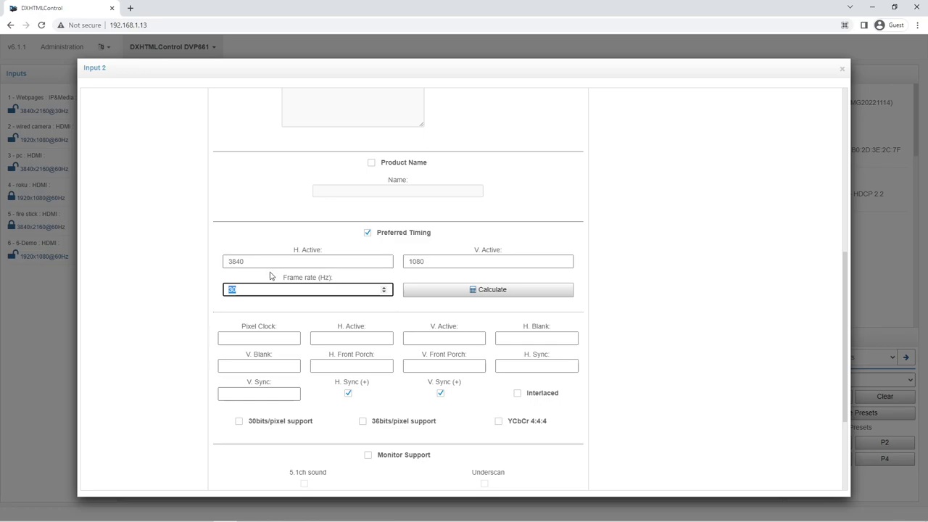
pyautogui.click(526, 292)
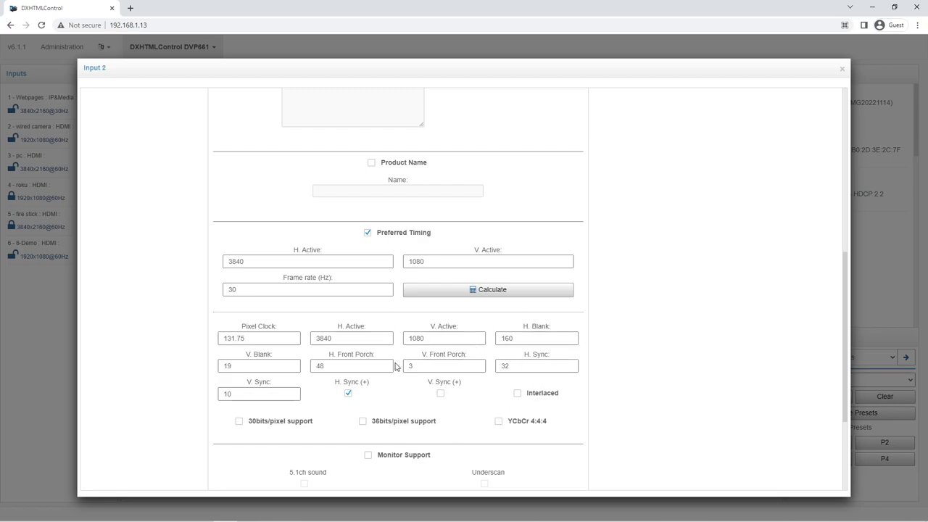
# - Review the monitor support and extra settings, and close the wired camera input without setting the EDID
pyautogui.scroll(-3, 428, 384)
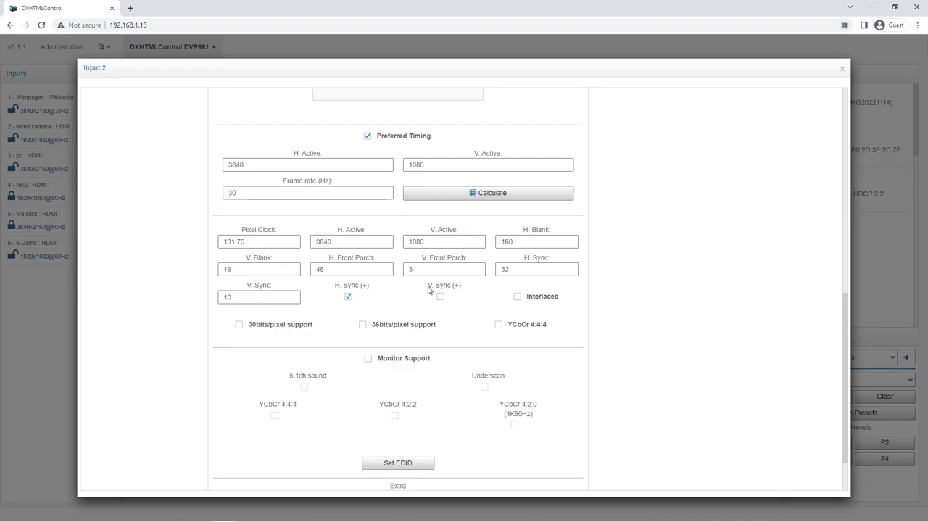
pyautogui.scroll(-2, 398, 461)
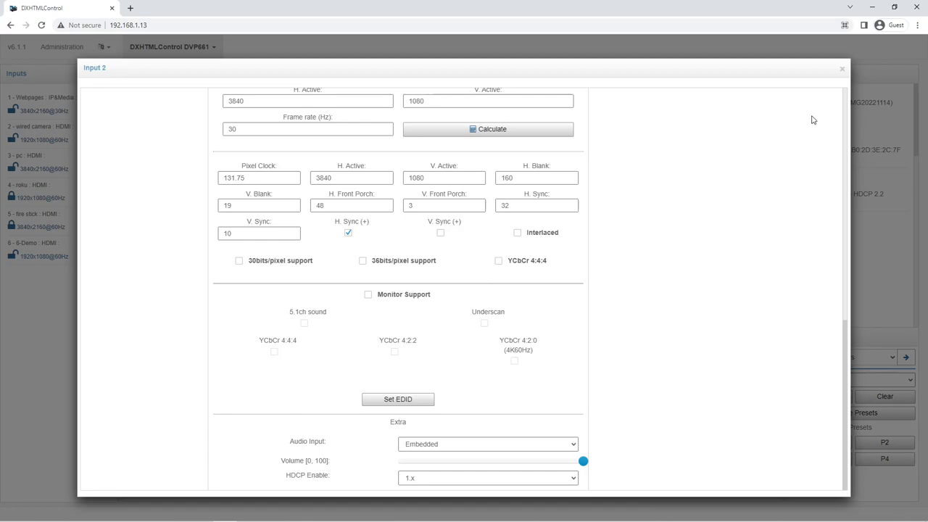
pyautogui.click(841, 70)
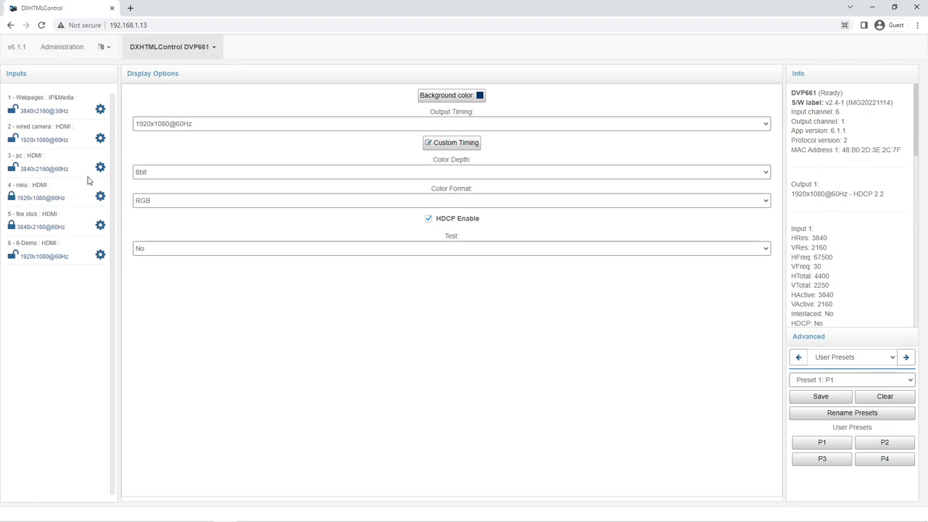
# - Open the IP&Media playlist of the Webpages input and select the AIDA_IP_camera stream
pyautogui.click(100, 110)
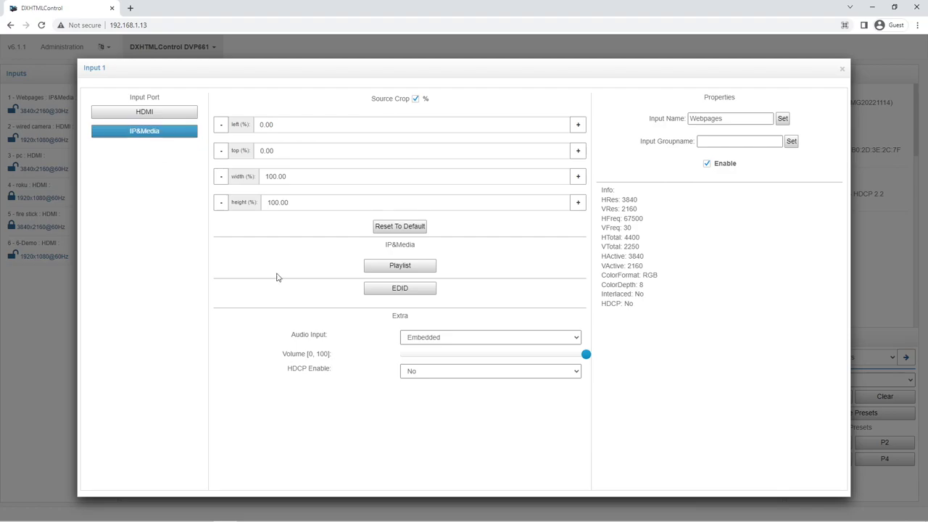
pyautogui.click(410, 266)
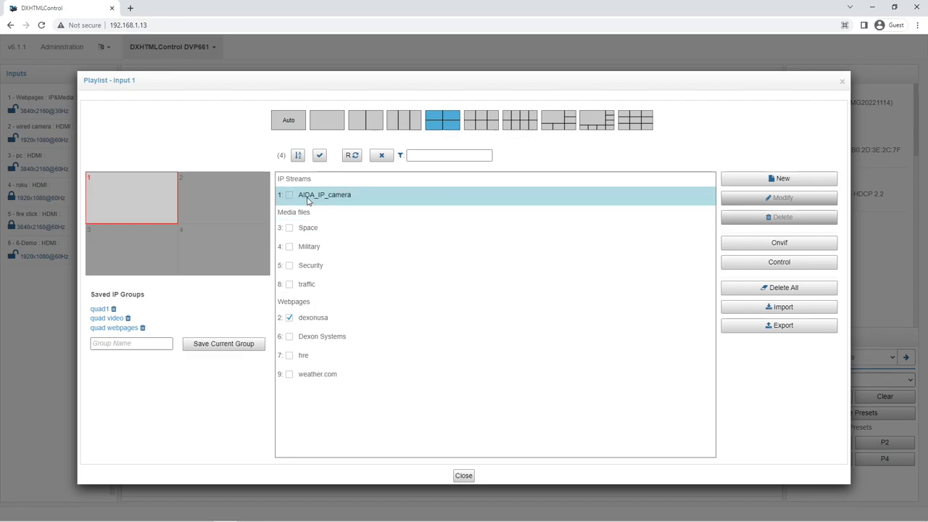
pyautogui.moveTo(307, 200)
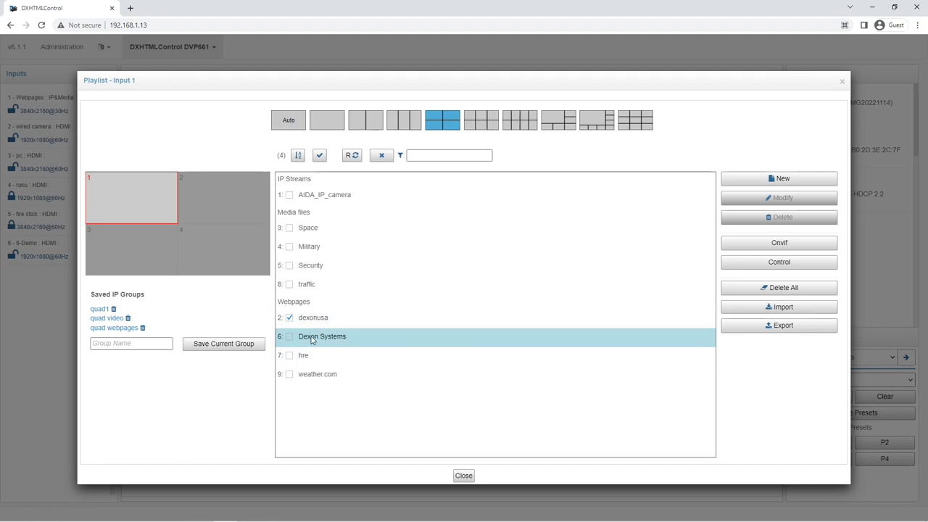
pyautogui.click(317, 197)
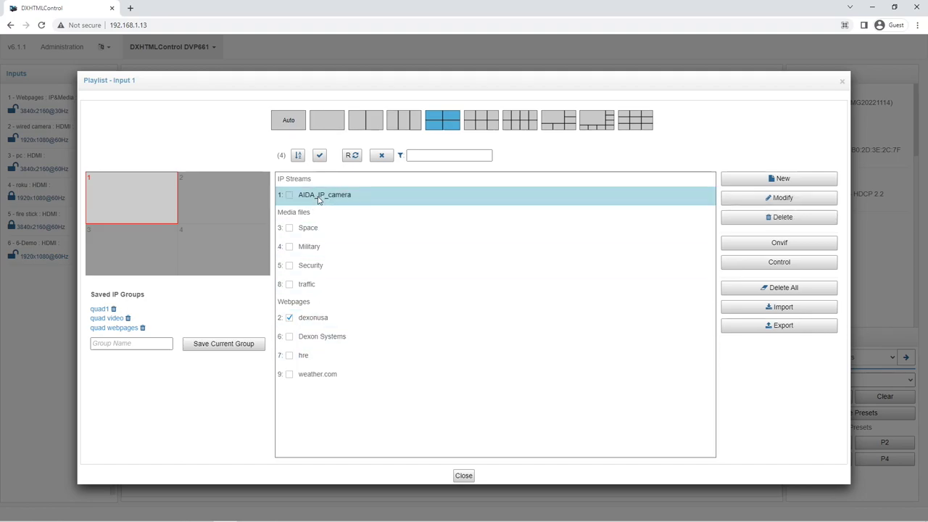
# - Draft a playlist item named "new IP input" of type H.264/H.265/Other Stream, and close the editor without storing it
pyautogui.click(782, 181)
pyautogui.click(209, 132)
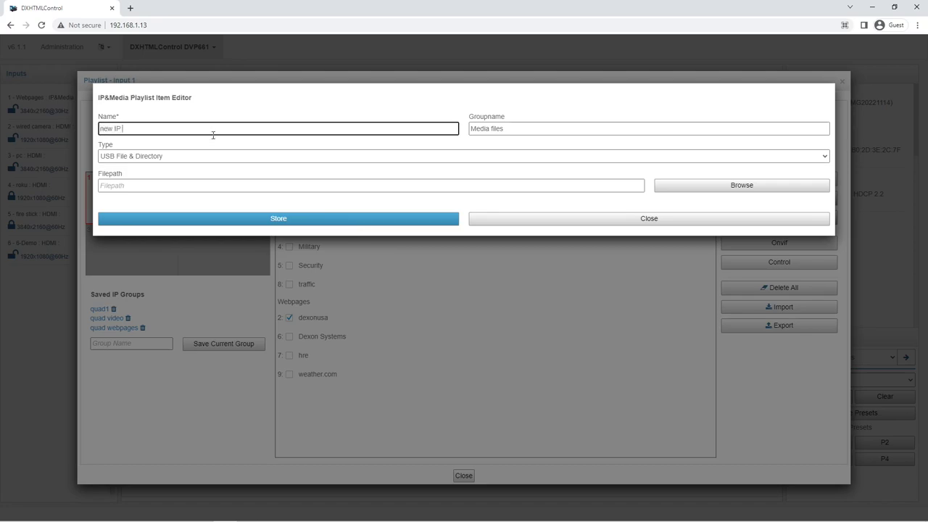
pyautogui.click(211, 157)
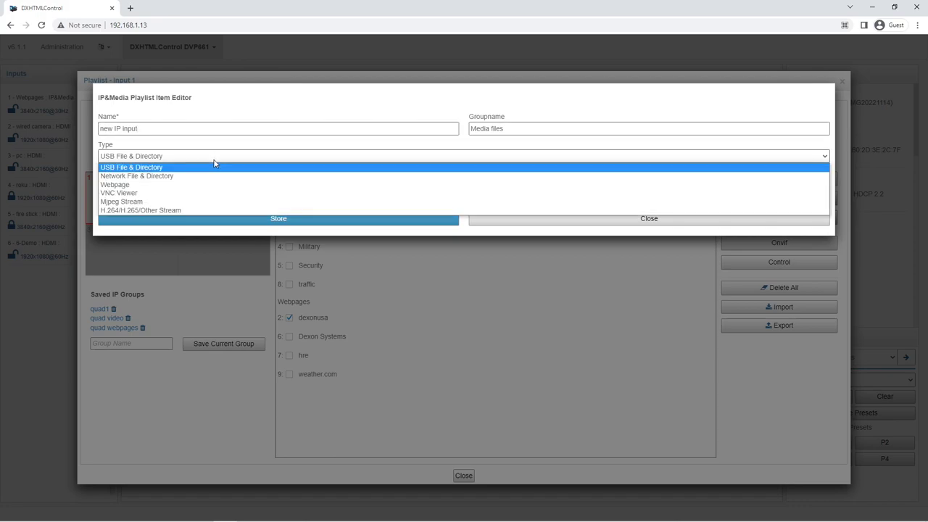
pyautogui.click(148, 211)
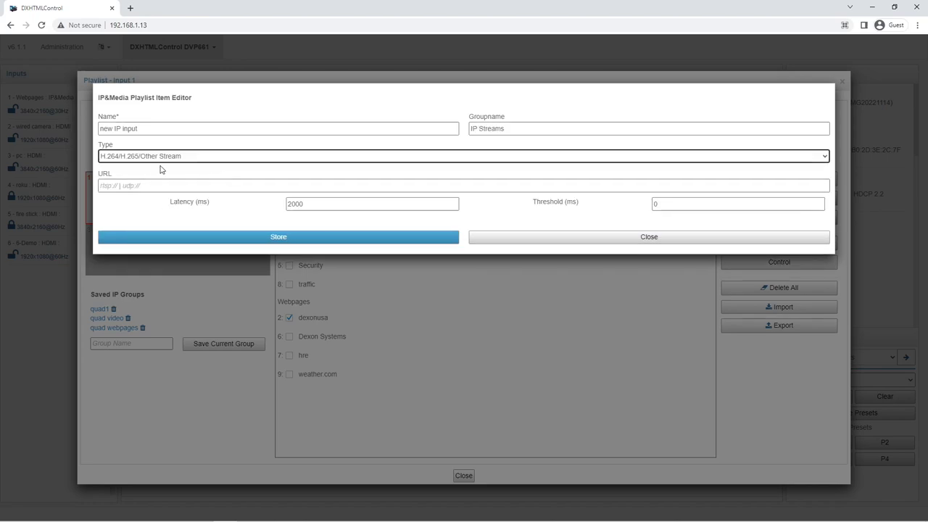
pyautogui.click(189, 184)
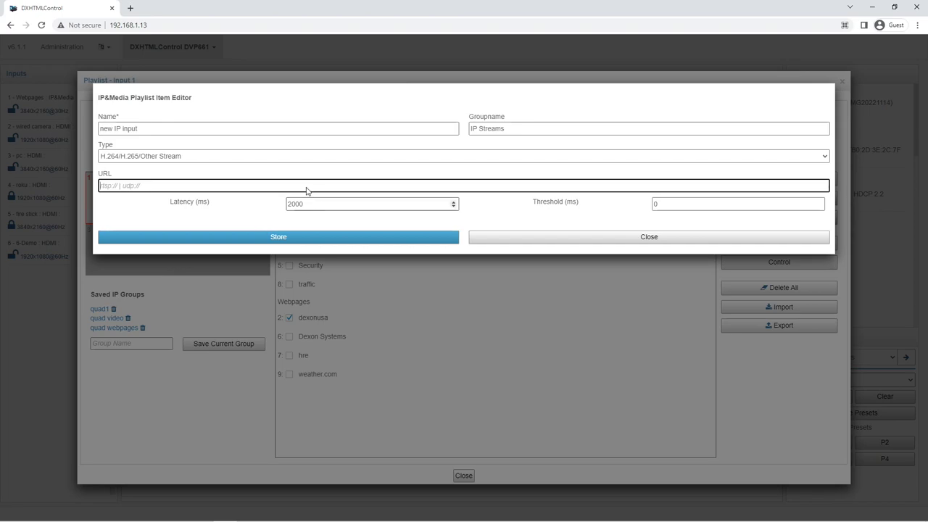
pyautogui.click(685, 240)
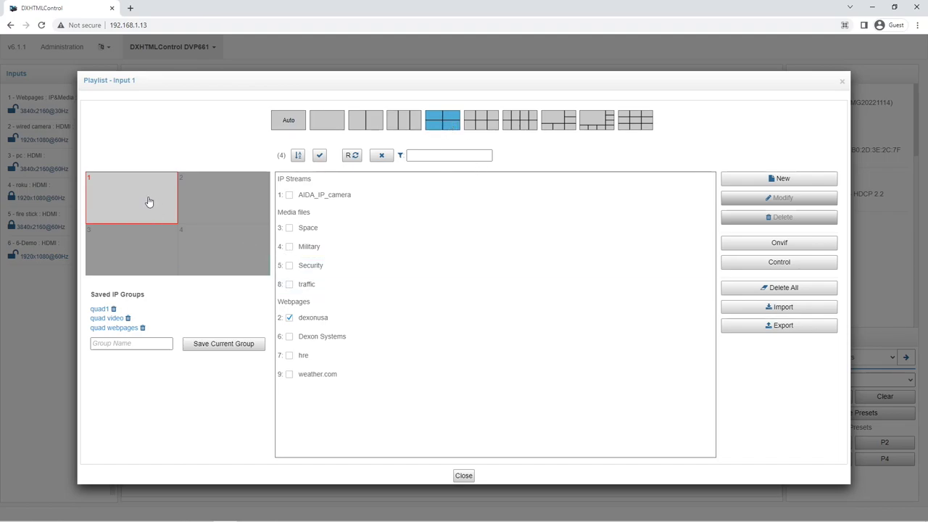
# - Review which playlist source is assigned to each of the four cells of the 2x2 layout
pyautogui.click(190, 200)
pyautogui.click(129, 261)
pyautogui.click(203, 260)
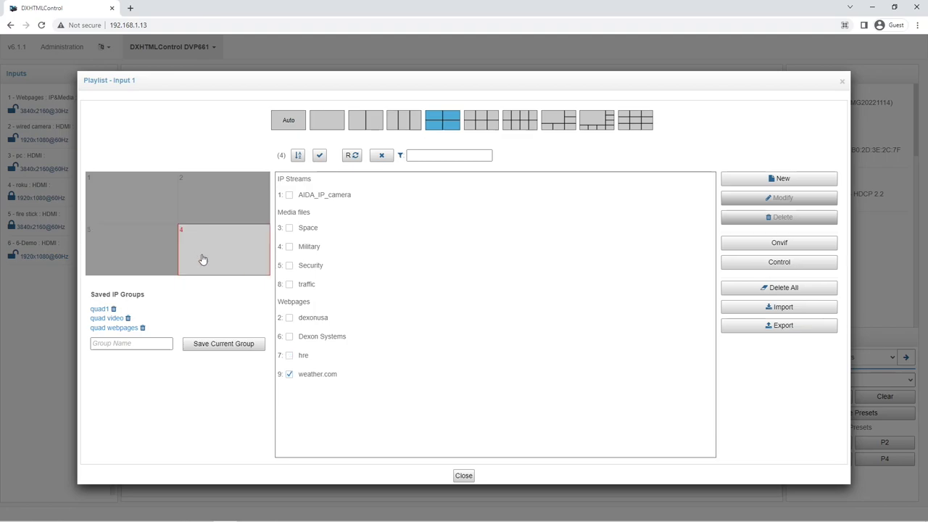
pyautogui.click(119, 200)
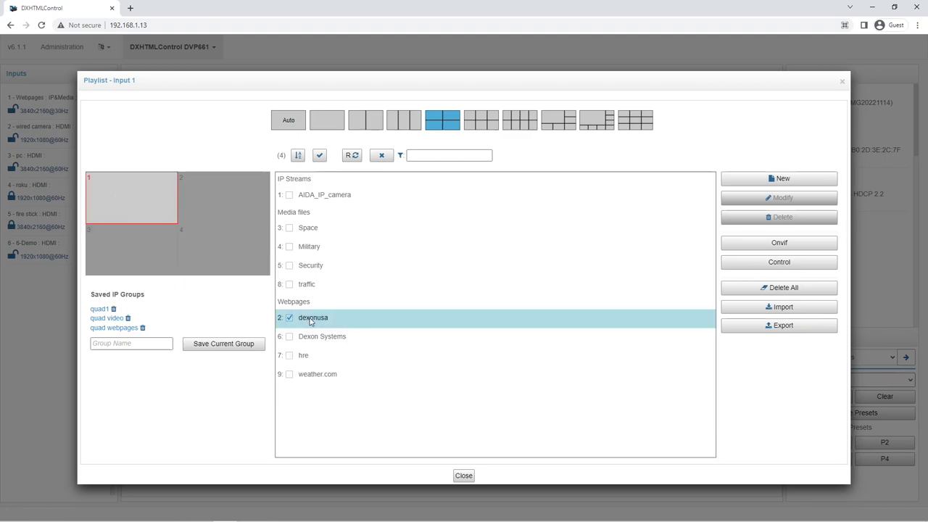
pyautogui.click(209, 204)
pyautogui.click(141, 250)
pyautogui.click(208, 256)
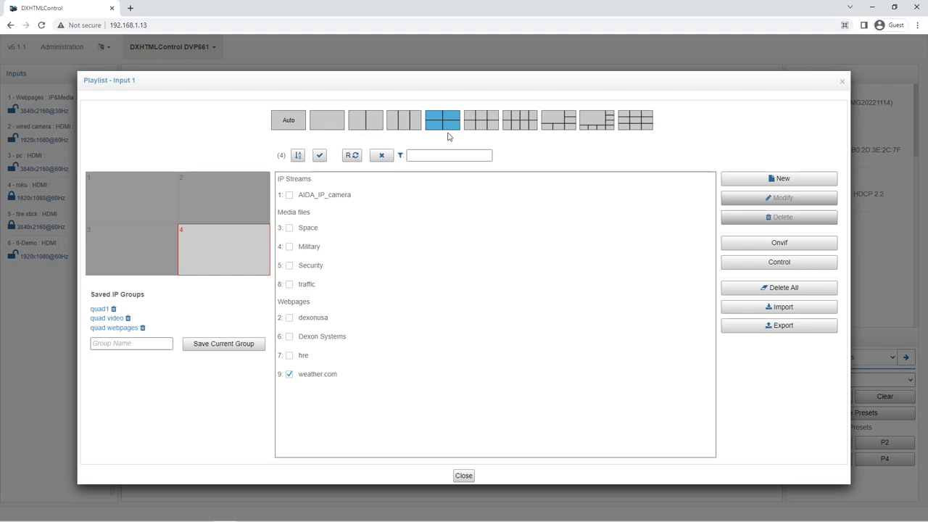
# - Switch the playlist layout to a single window and back to the 2x2 grid, and check cells 1 and 2
pyautogui.click(325, 125)
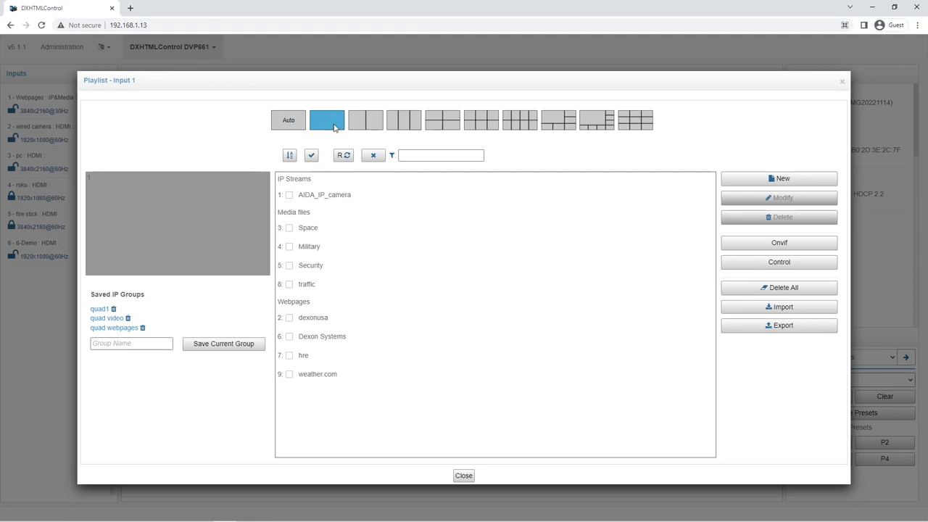
pyautogui.click(445, 126)
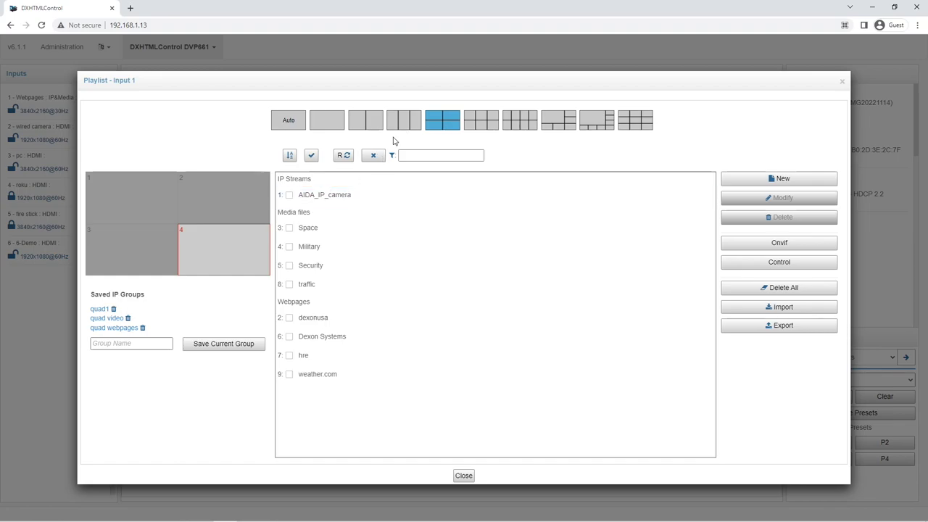
pyautogui.click(141, 202)
pyautogui.click(217, 201)
# - Load the saved IP groups quad1 and quad webpages in turn, check the sources in the cells, and close the playlist
pyautogui.click(99, 309)
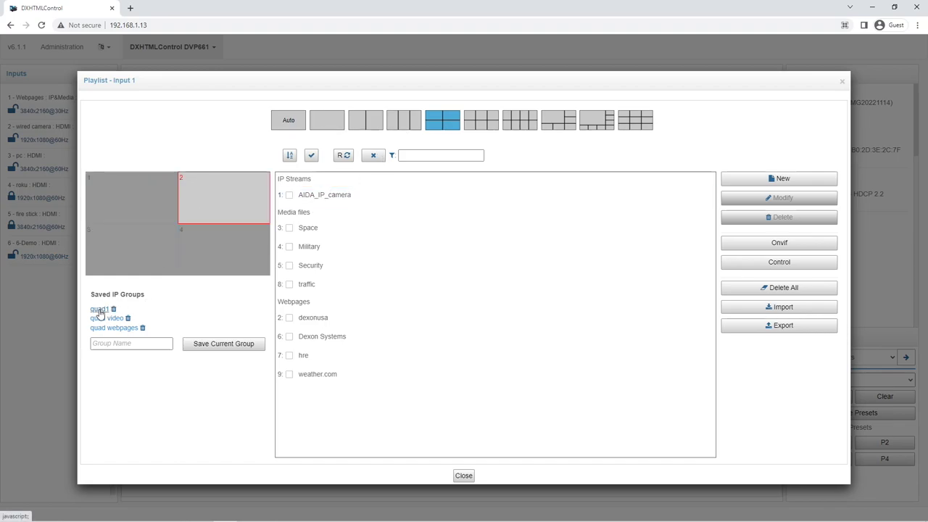
pyautogui.click(129, 329)
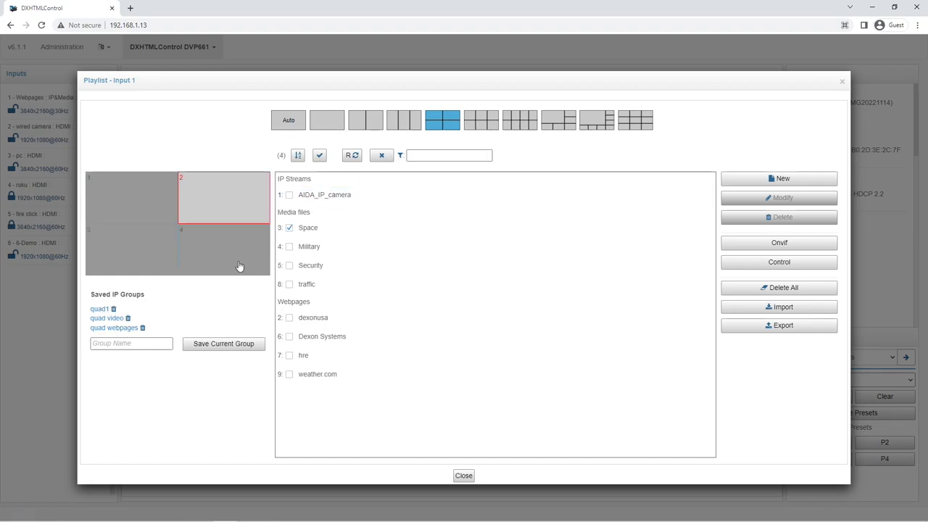
pyautogui.click(120, 329)
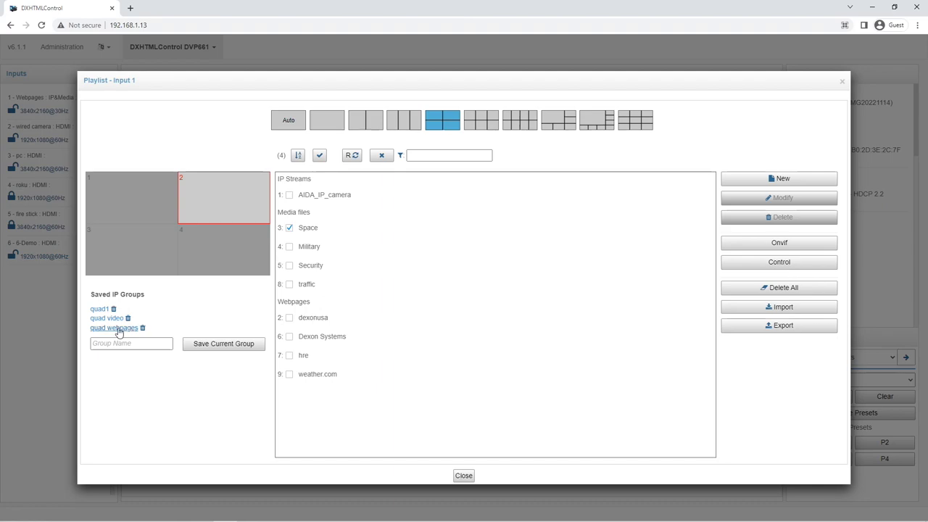
pyautogui.click(220, 257)
pyautogui.click(143, 242)
pyautogui.click(155, 210)
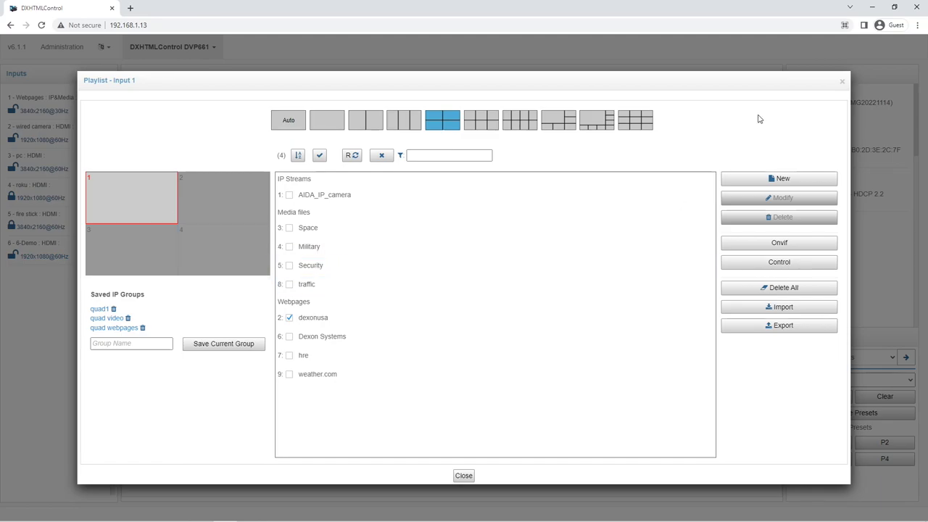
pyautogui.click(464, 475)
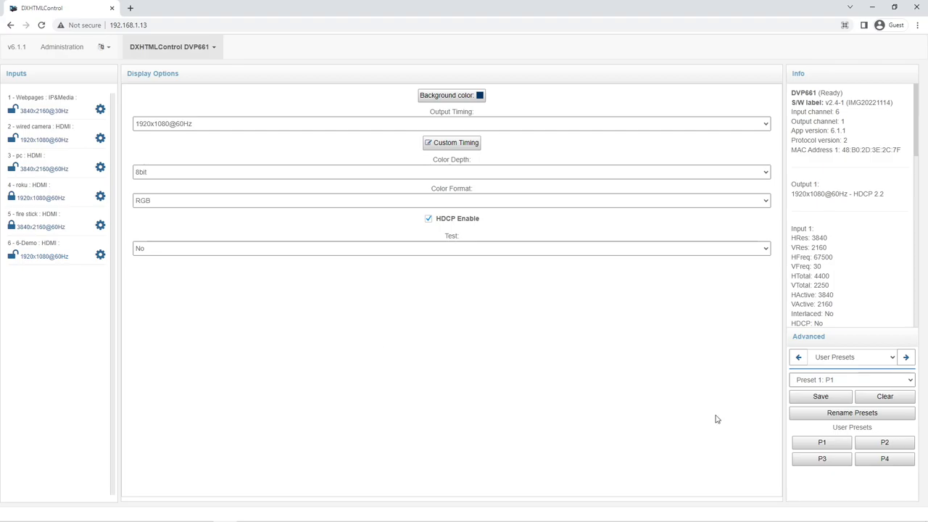
# - Show the advanced Background Image settings, and switch the DVP661 from the Configuration to the Control page
pyautogui.click(873, 356)
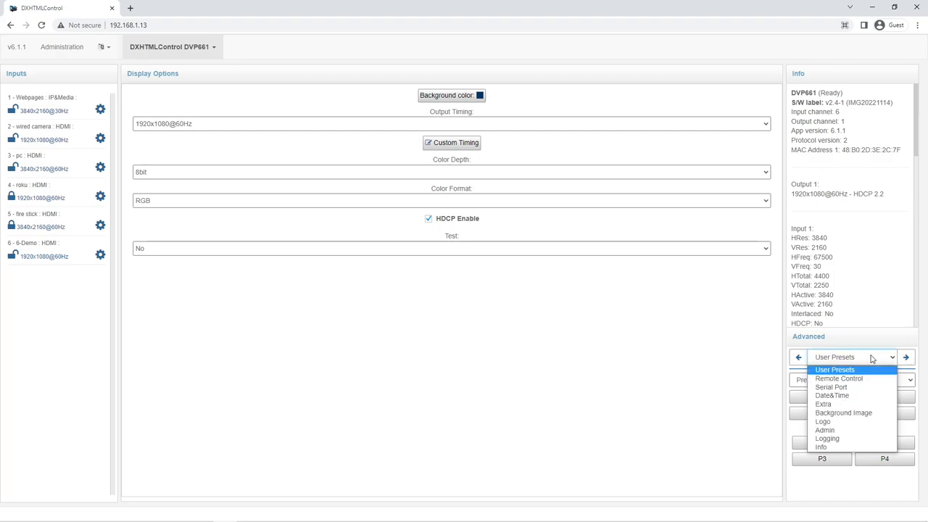
pyautogui.click(850, 413)
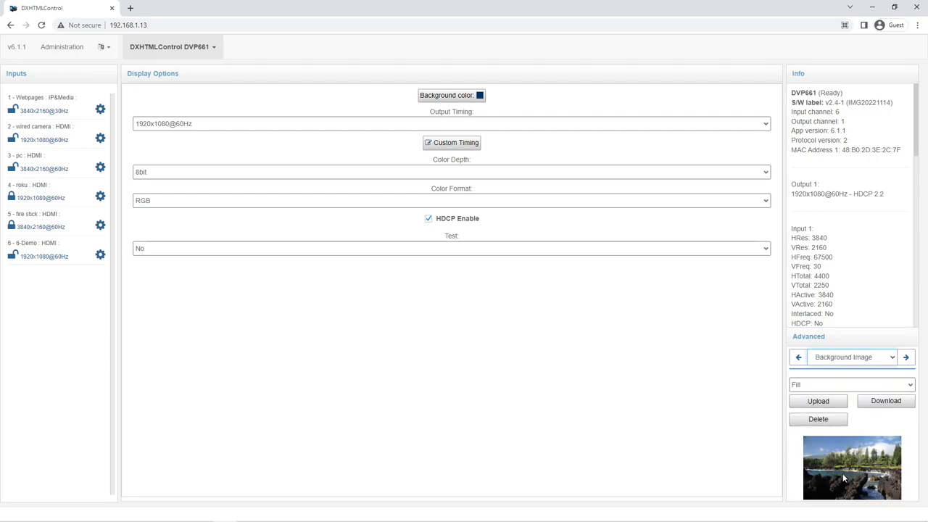
pyautogui.click(185, 49)
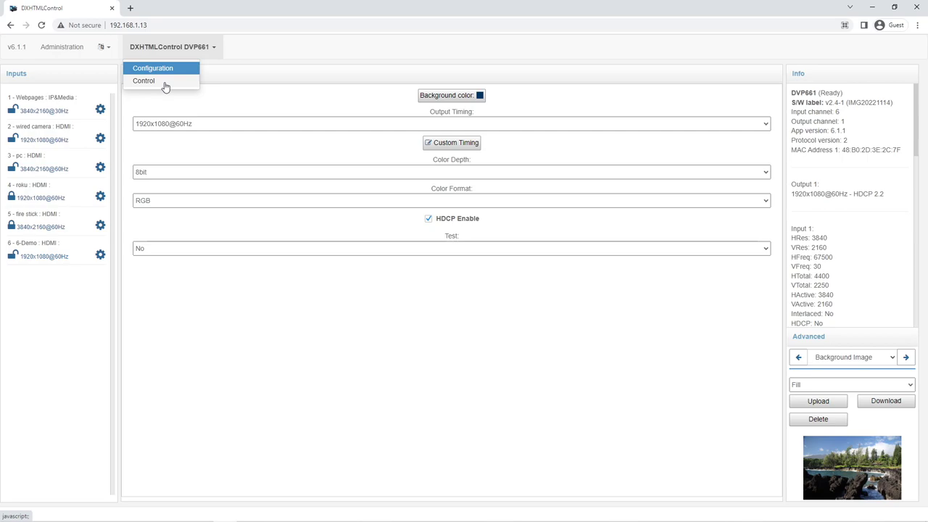
pyautogui.click(163, 83)
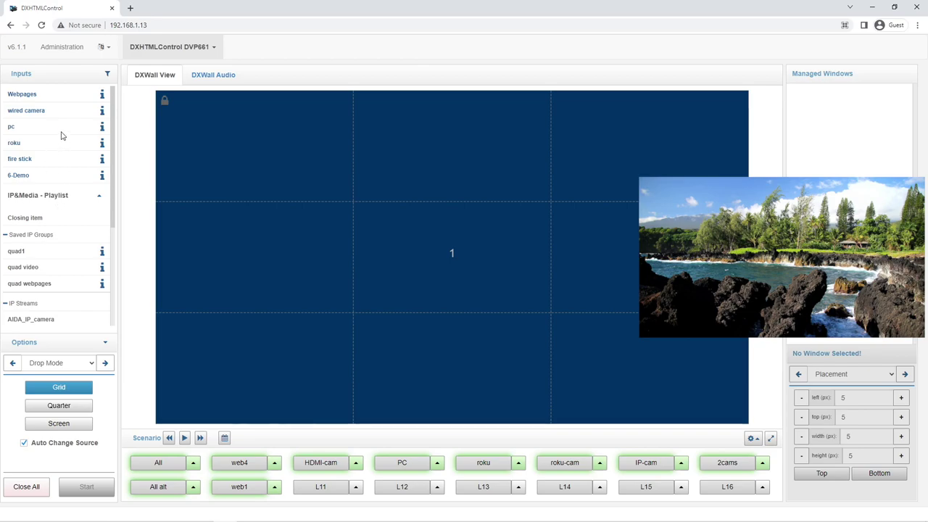
# - Examine the roku input's signal details and look through the saved IP groups, streams, media files and webpages among the inputs
pyautogui.moveTo(101, 114)
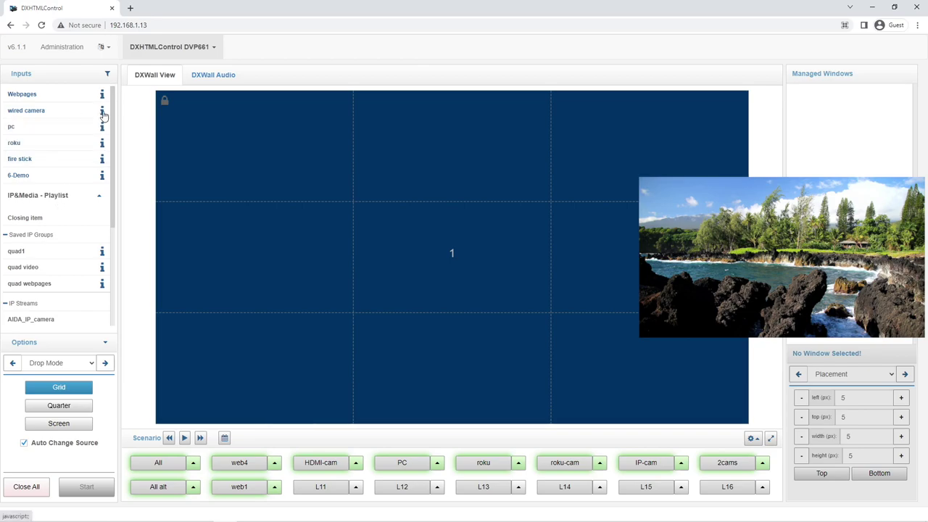
pyautogui.moveTo(102, 142)
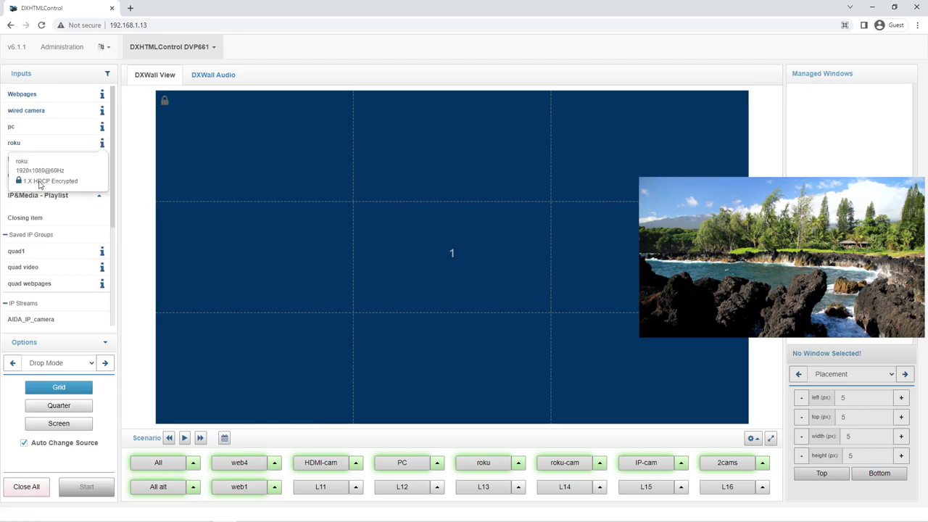
pyautogui.moveTo(113, 154); pyautogui.dragTo(124, 230)
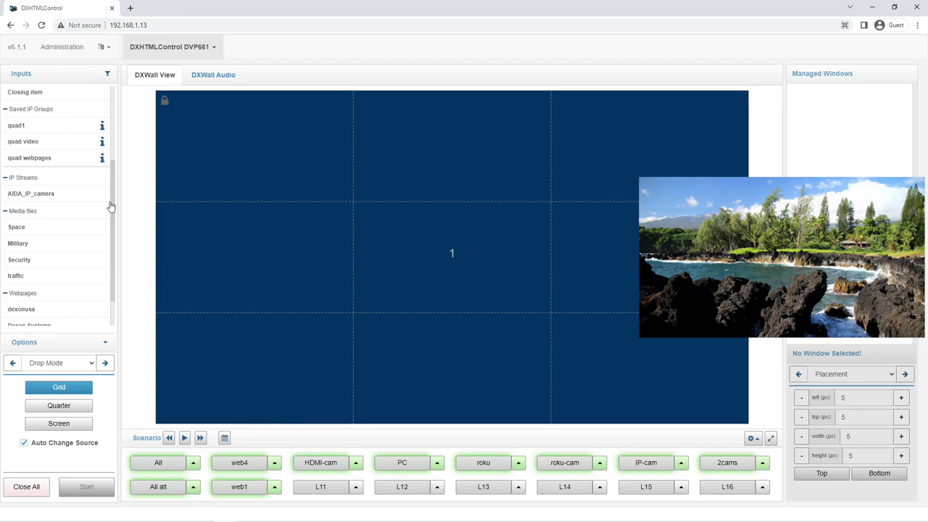
pyautogui.scroll(-1, 115, 211)
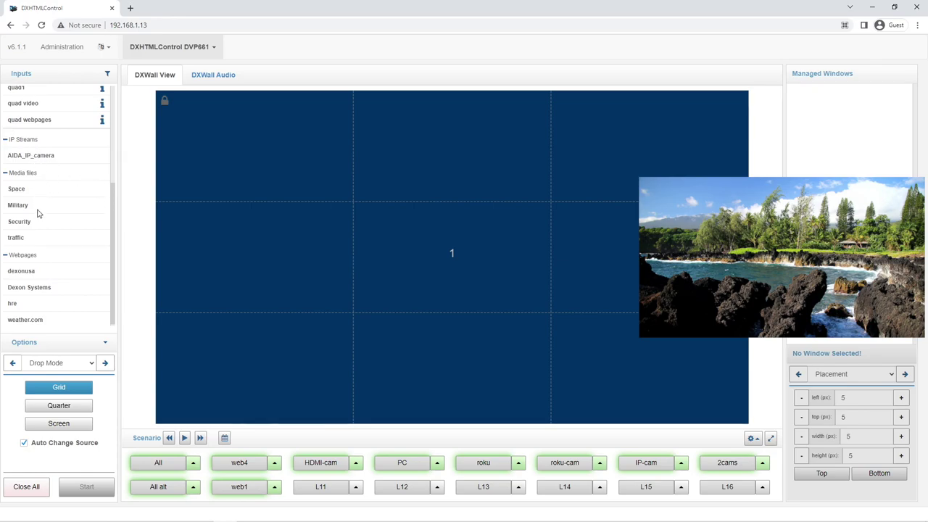
pyautogui.moveTo(116, 256); pyautogui.dragTo(119, 198)
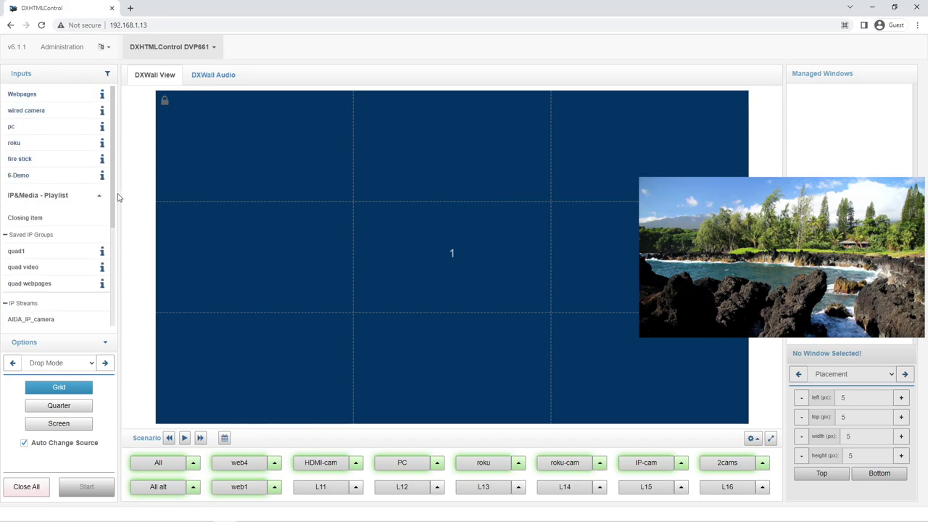
# - Place the pc input in the wall's upper-left grid cell, roku in the centre cell and 6-Demo in the upper-right cell
pyautogui.click(38, 131)
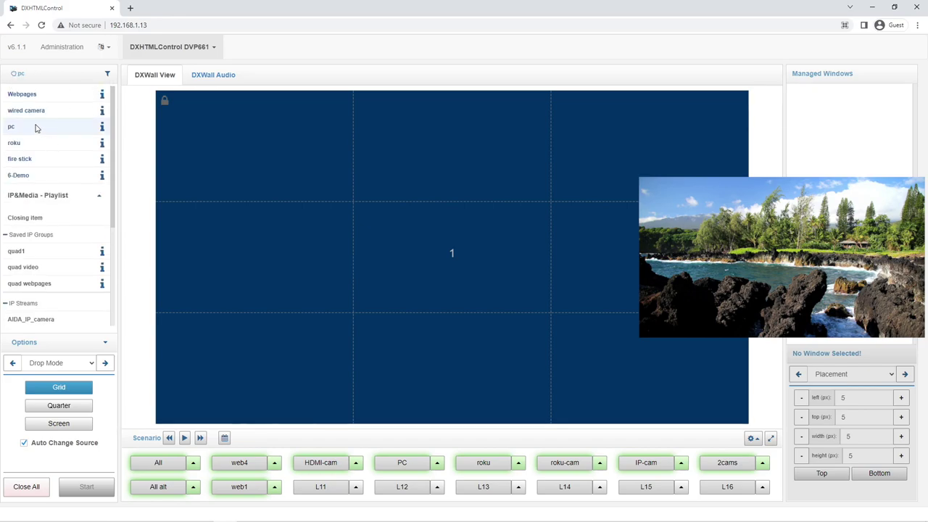
pyautogui.moveTo(34, 131); pyautogui.dragTo(239, 139)
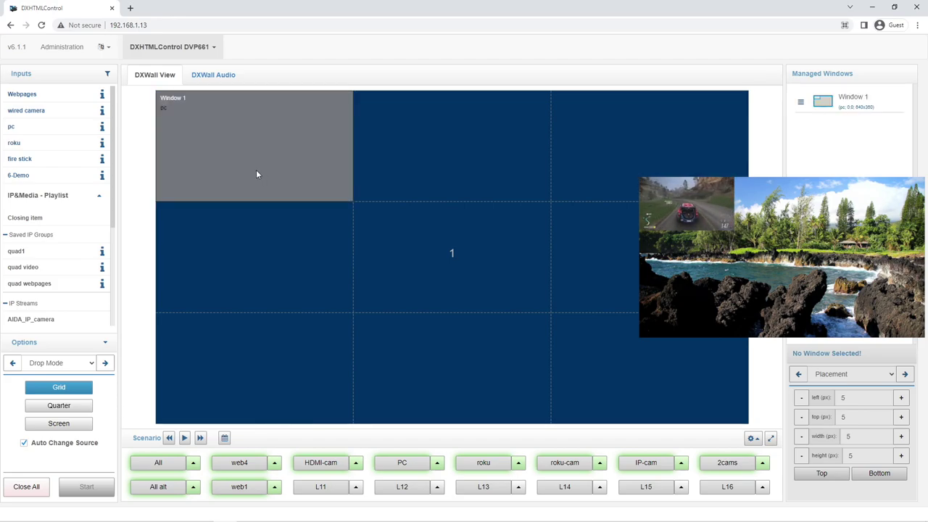
pyautogui.click(42, 144)
pyautogui.moveTo(41, 144); pyautogui.dragTo(429, 253)
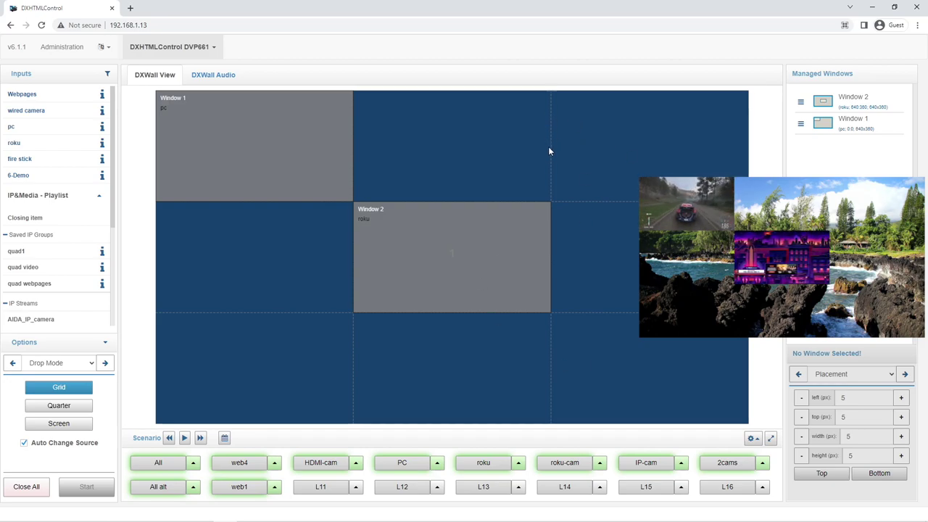
pyautogui.click(31, 177)
pyautogui.moveTo(30, 177); pyautogui.dragTo(591, 140)
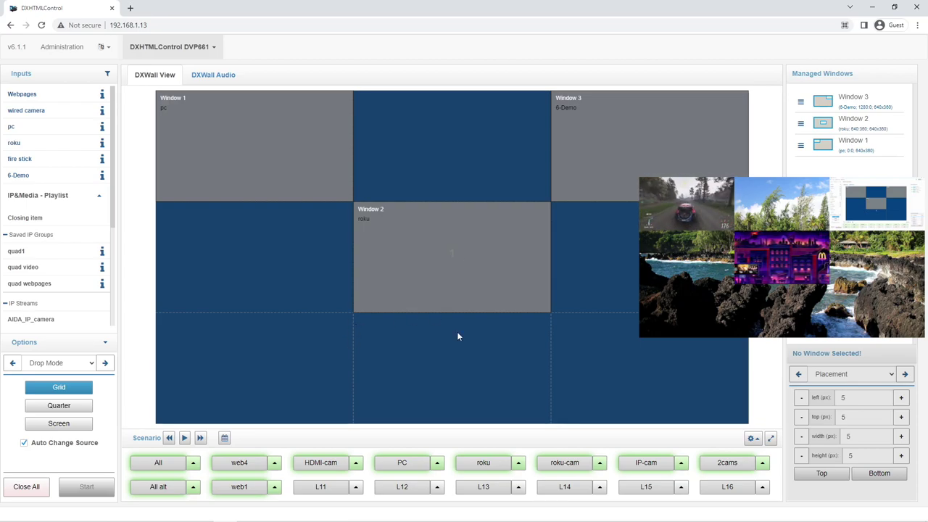
# - Move the 6-Demo window over the middle of the wall and enlarge it to about 1095 by 616 px
pyautogui.click(597, 159)
pyautogui.moveTo(577, 175); pyautogui.dragTo(729, 331)
pyautogui.moveTo(592, 262); pyautogui.dragTo(463, 265)
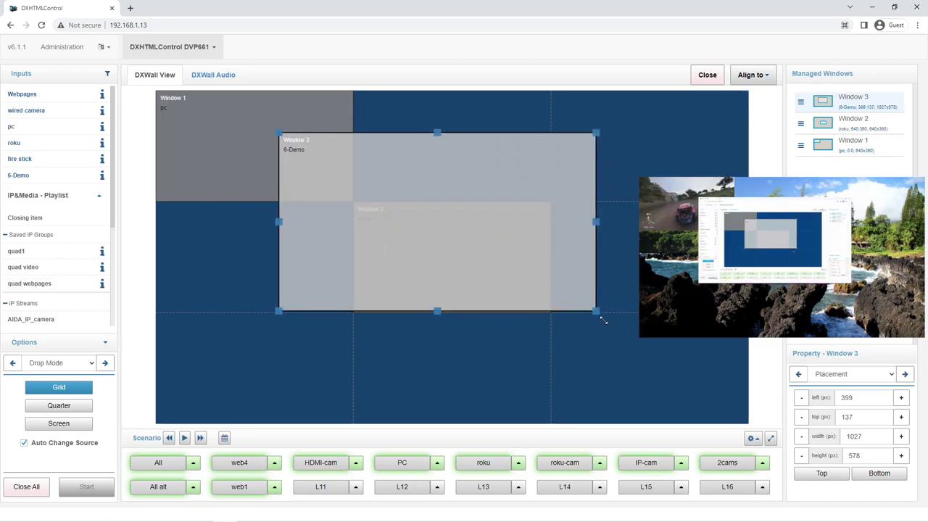
pyautogui.moveTo(594, 310); pyautogui.dragTo(621, 321)
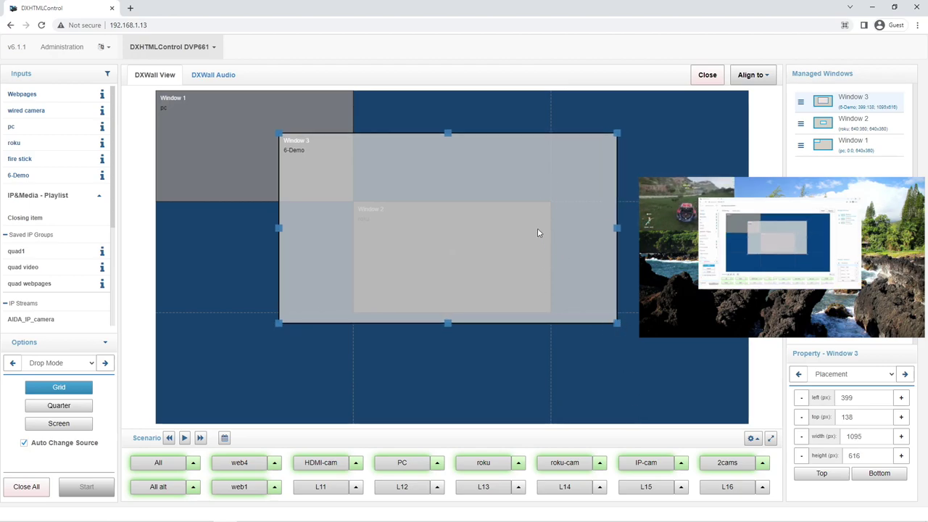
# - Send the 6-Demo window behind the pc and roku windows and align it to fill the whole 1920 by 1080 screen
pyautogui.moveTo(858, 102); pyautogui.dragTo(862, 142)
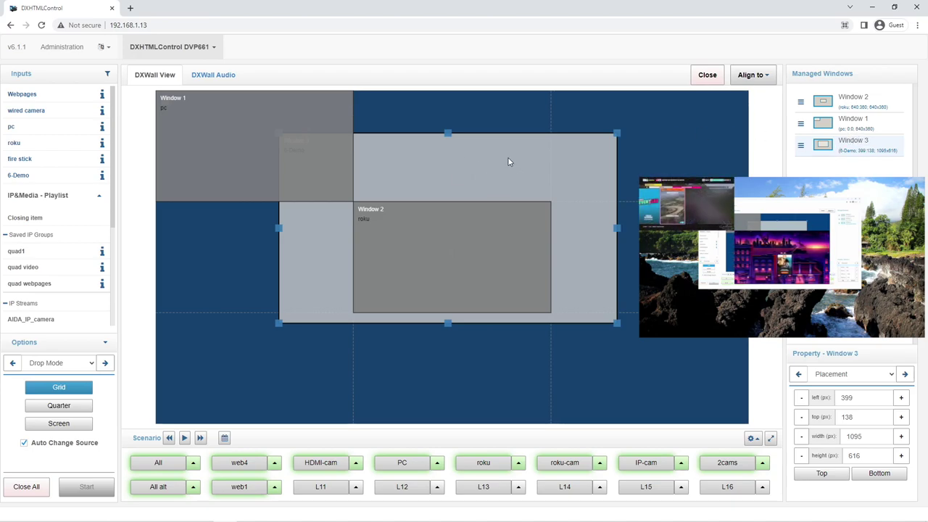
pyautogui.click(755, 80)
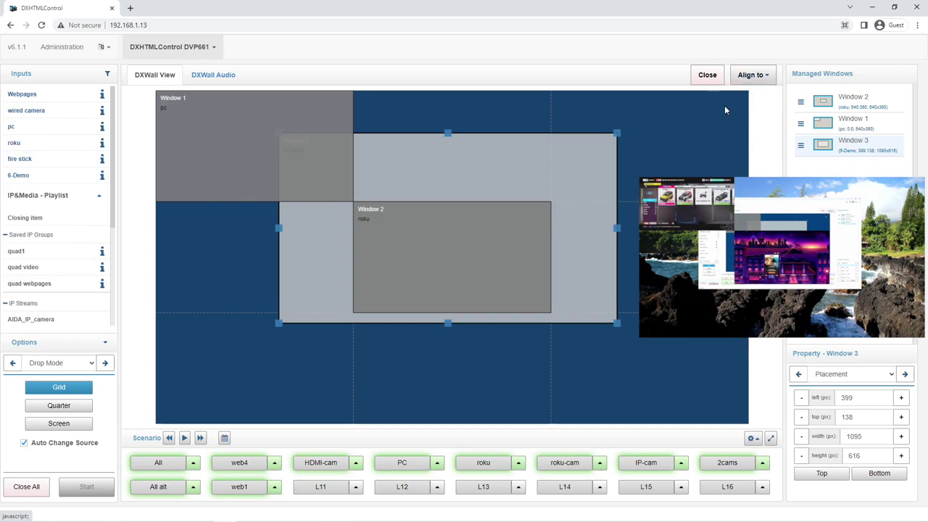
pyautogui.click(725, 107)
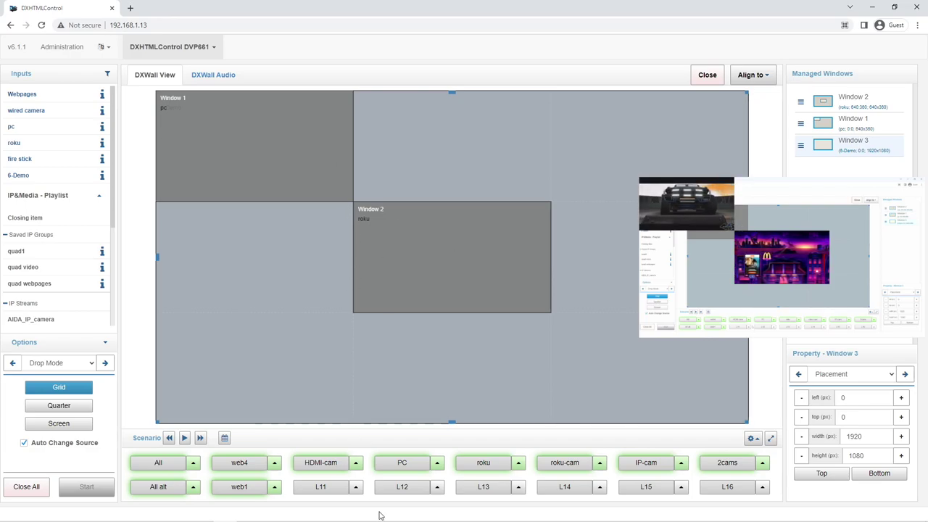
# - Save the current window arrangement to layout L11 and name it "L11- new layout for demo"
pyautogui.click(355, 487)
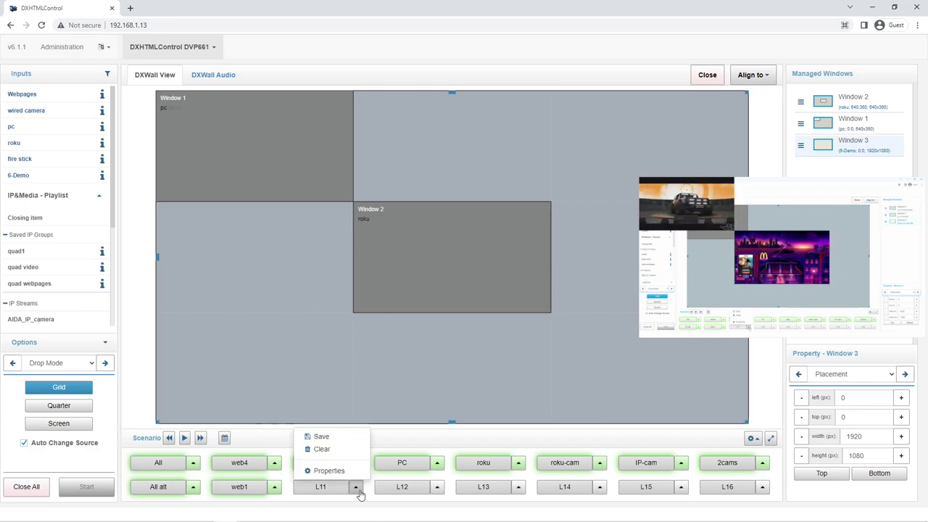
pyautogui.click(321, 437)
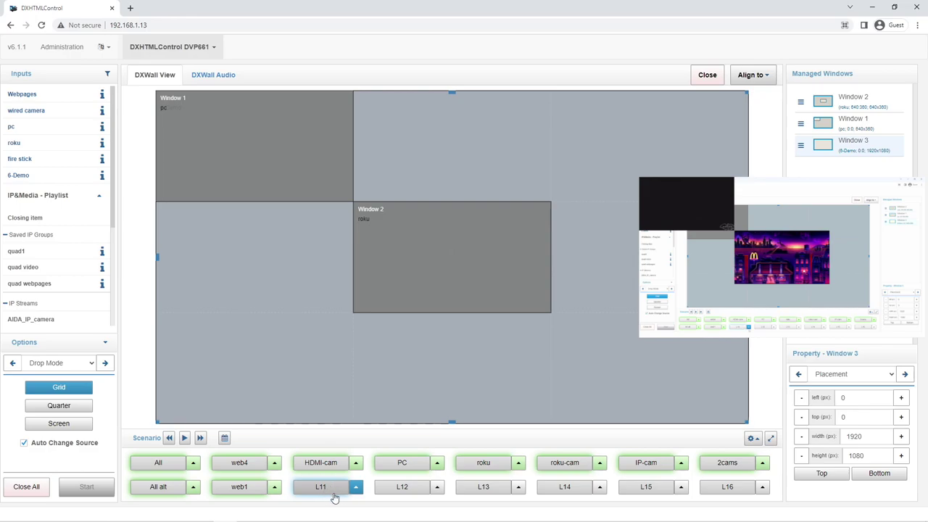
pyautogui.click(355, 487)
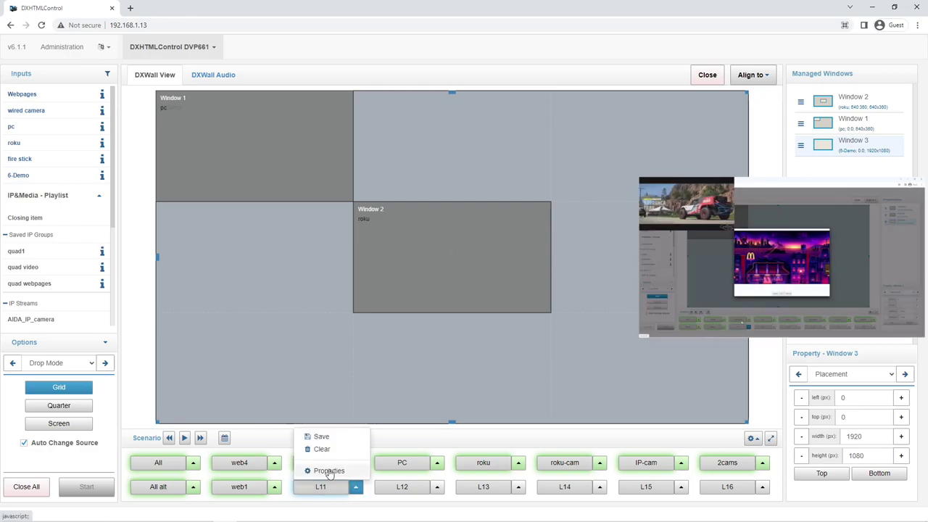
pyautogui.click(328, 471)
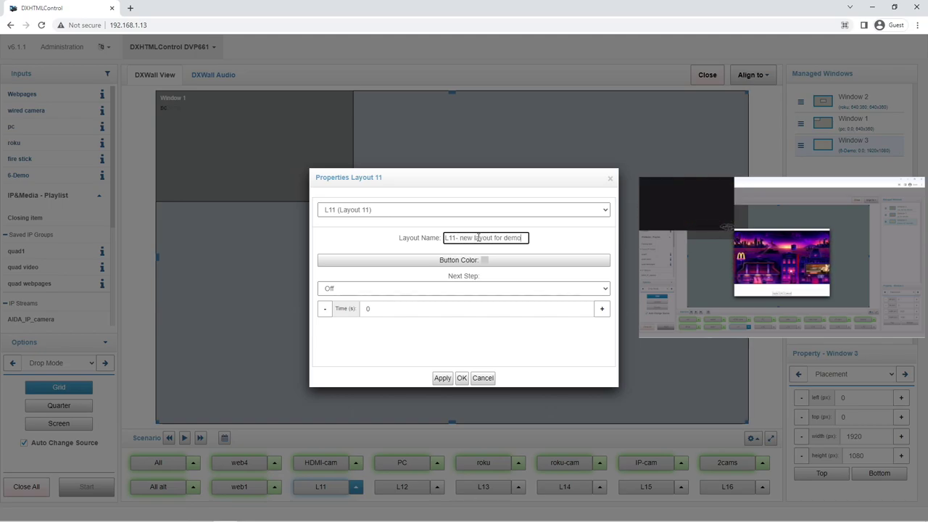
pyautogui.click(460, 379)
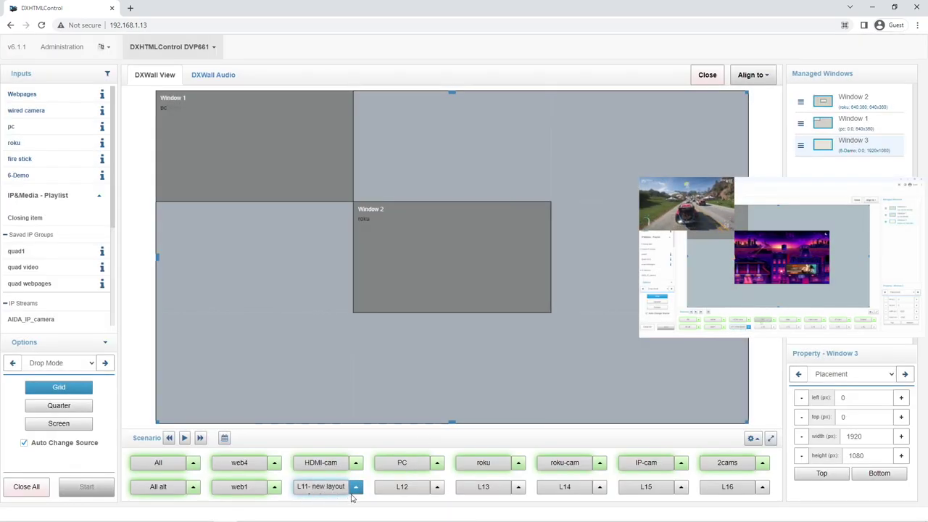
# - Recall the PC layout, and switch back to the "L11- new layout for demo" layout
pyautogui.click(401, 465)
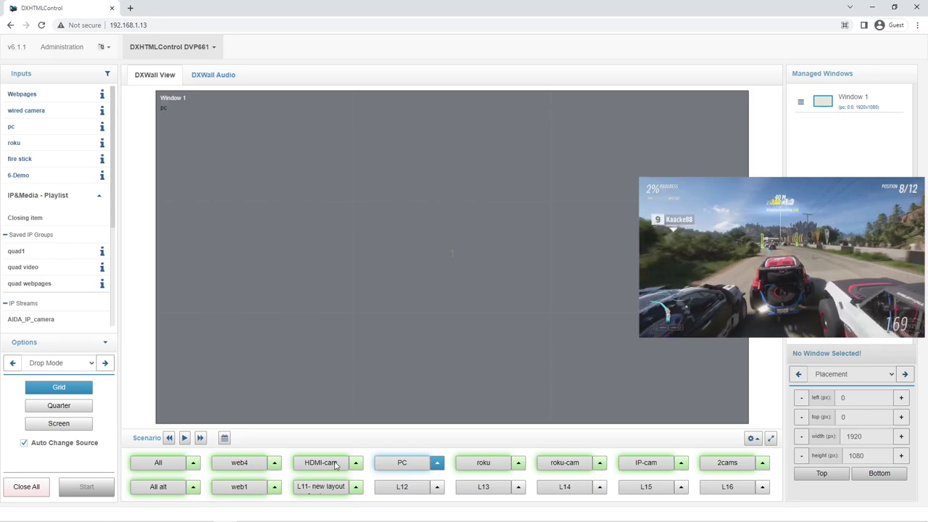
pyautogui.click(319, 488)
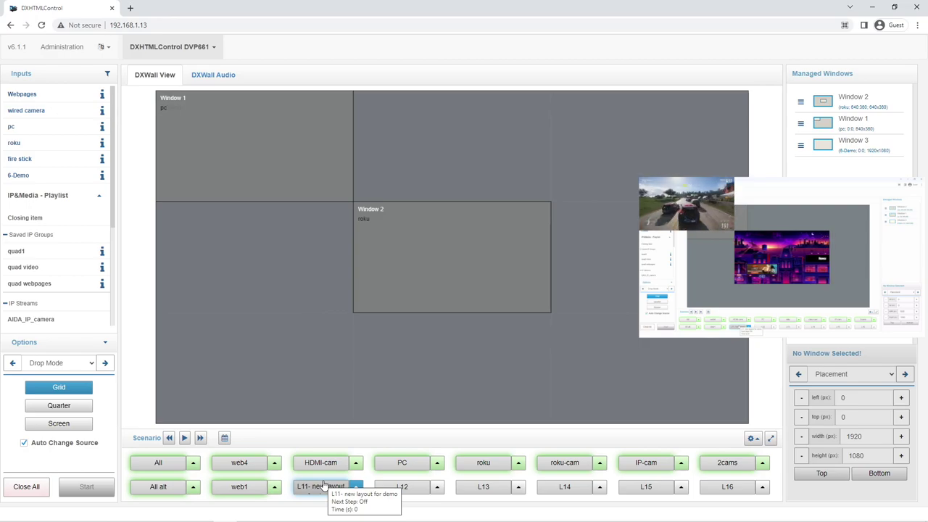
# - Recall the All, HDMI-cam and PC layouts one after another
pyautogui.click(152, 465)
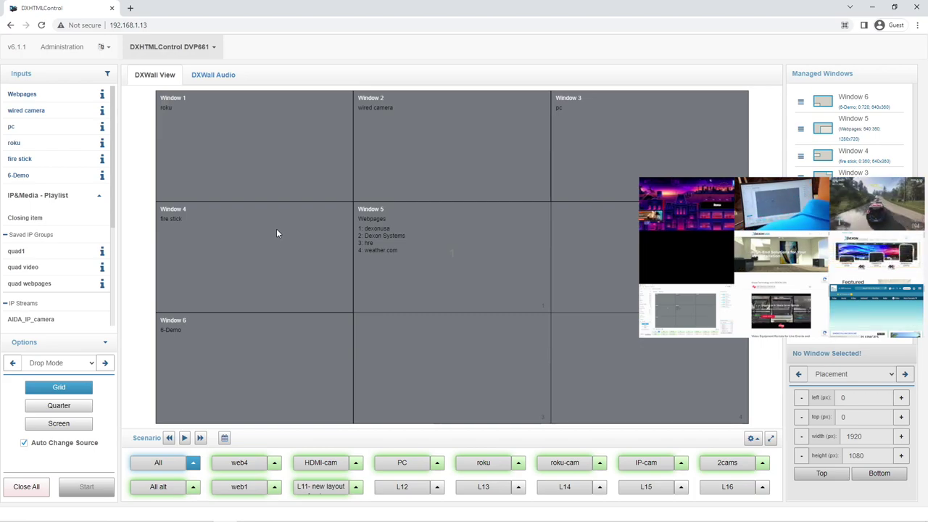
pyautogui.click(320, 463)
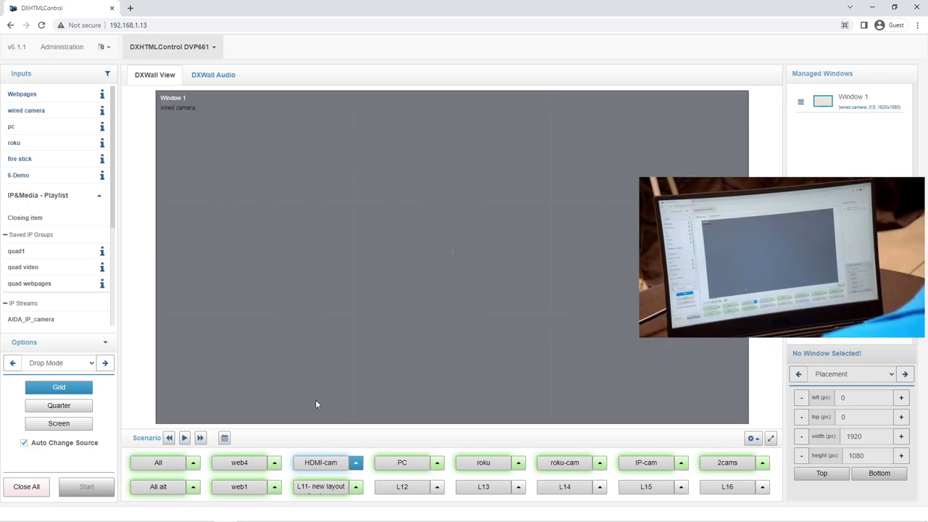
pyautogui.click(400, 464)
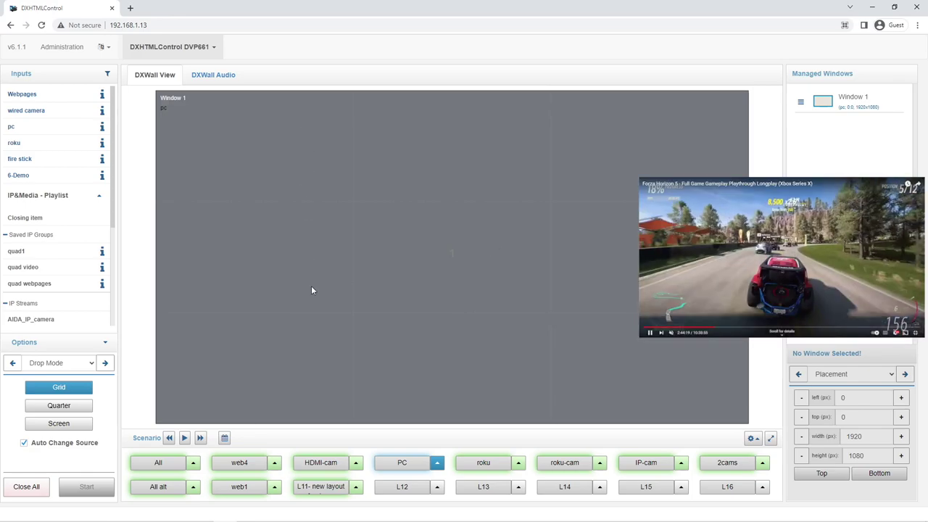
# - Shrink the full-screen pc window to about 1457 by 820 px and move it to about left 210, top 103 px
pyautogui.click(293, 171)
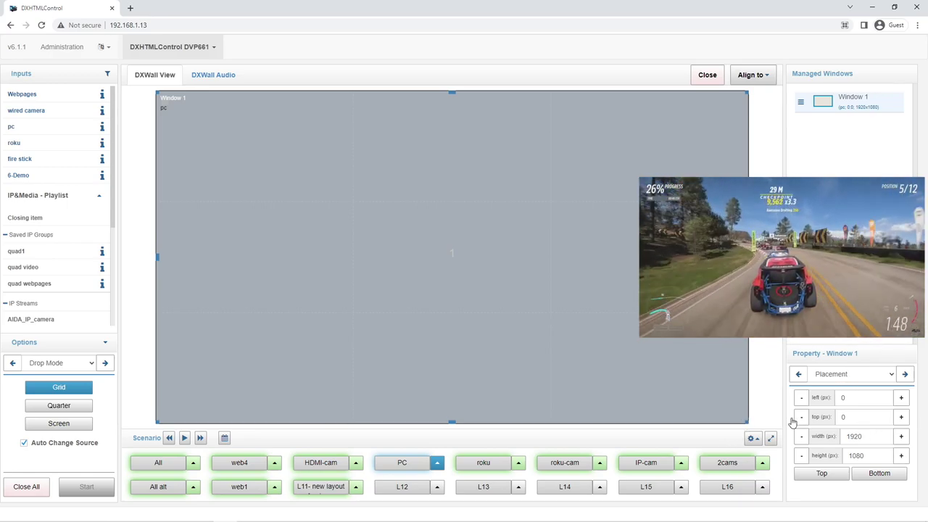
pyautogui.moveTo(748, 422); pyautogui.dragTo(632, 352)
pyautogui.moveTo(549, 274); pyautogui.dragTo(589, 282)
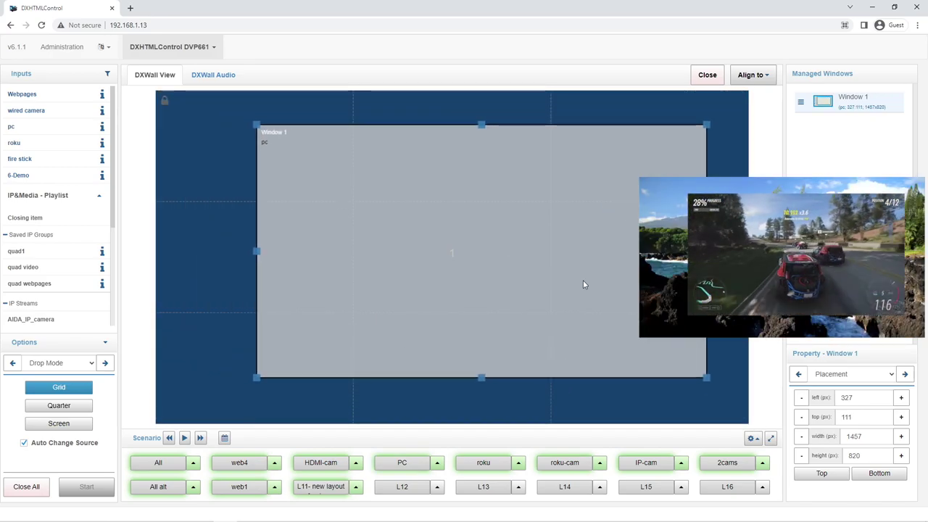
pyautogui.moveTo(621, 295); pyautogui.dragTo(585, 293)
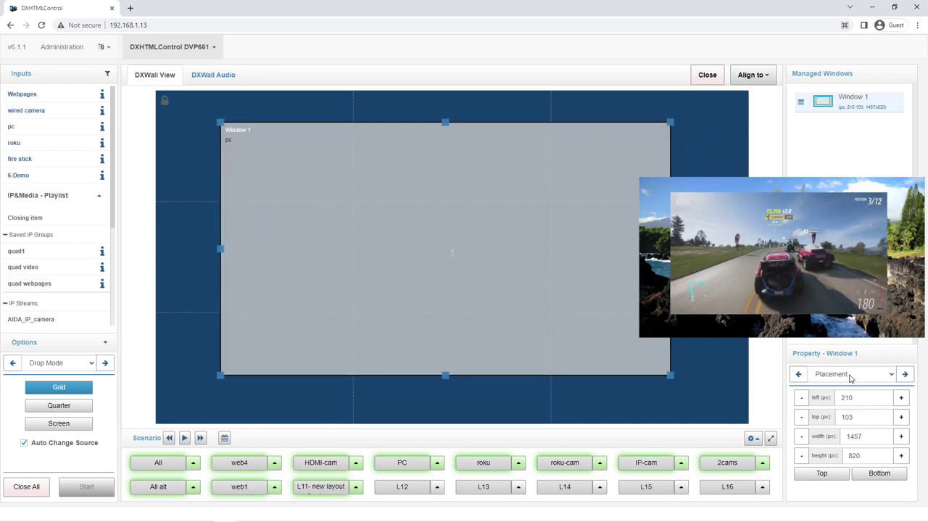
# - Examine the pc window's Keep Aspect Ratio and Crop properties
pyautogui.click(851, 376)
pyautogui.click(857, 396)
pyautogui.click(848, 374)
pyautogui.click(832, 404)
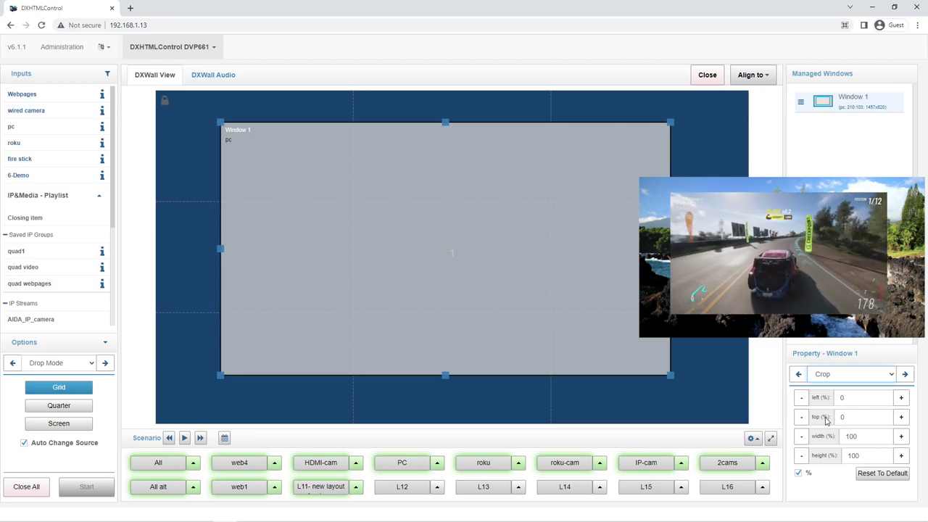
# - In the pc window's Insertion properties, set the opacity to 50% and restore it to 100%
pyautogui.click(848, 374)
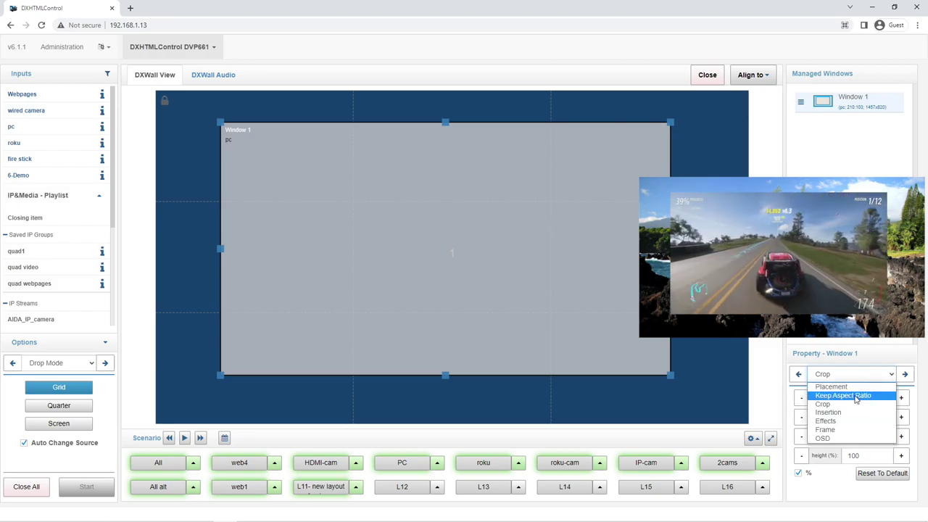
pyautogui.click(834, 411)
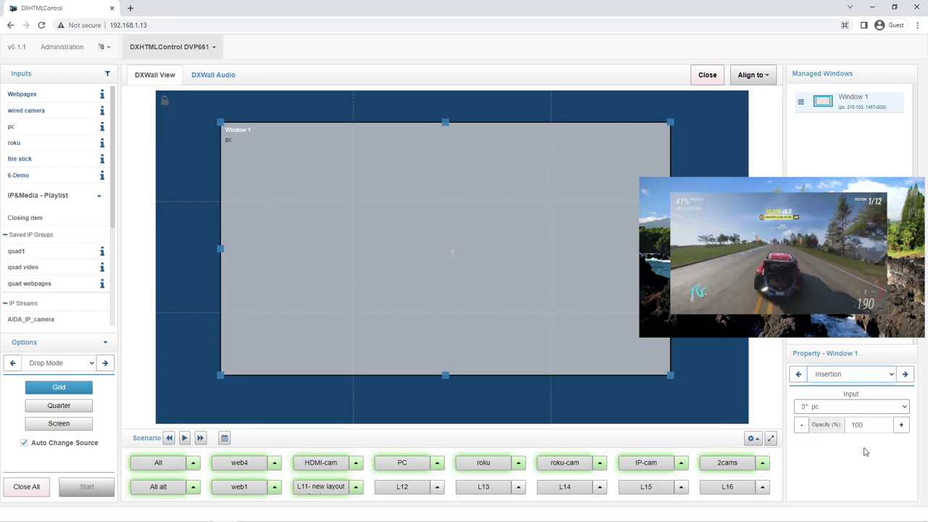
pyautogui.doubleClick(867, 425)
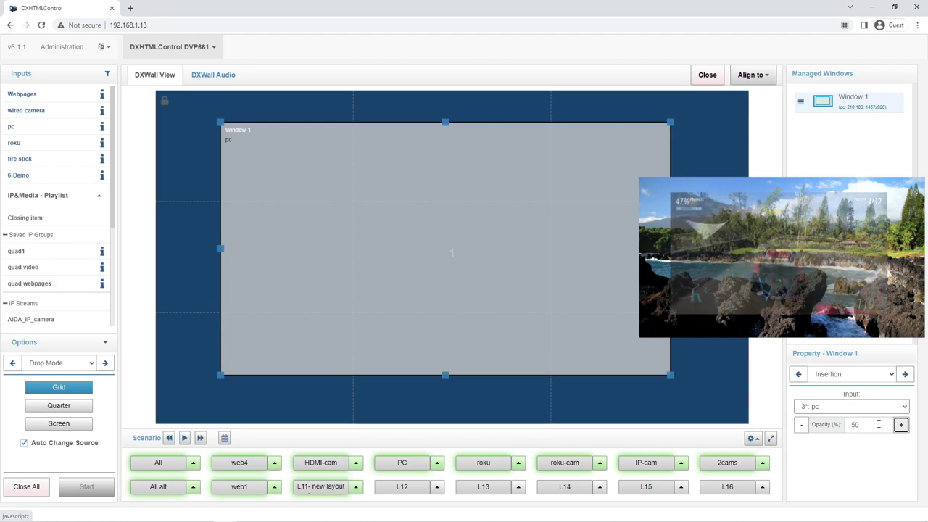
pyautogui.moveTo(879, 424); pyautogui.dragTo(803, 425)
pyautogui.write('100')
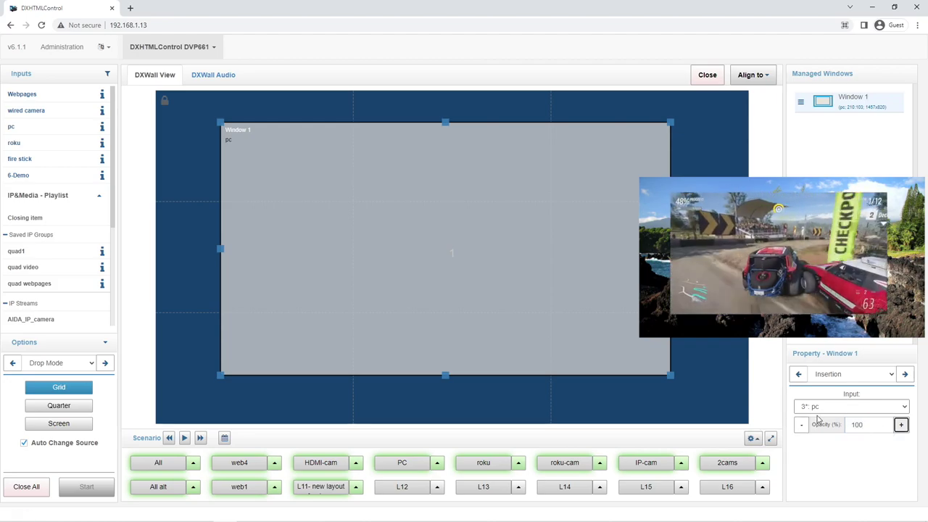
# - Check the transition choices in the pc window's Effects properties, leave Fade selected, and recall the roku layout
pyautogui.click(859, 374)
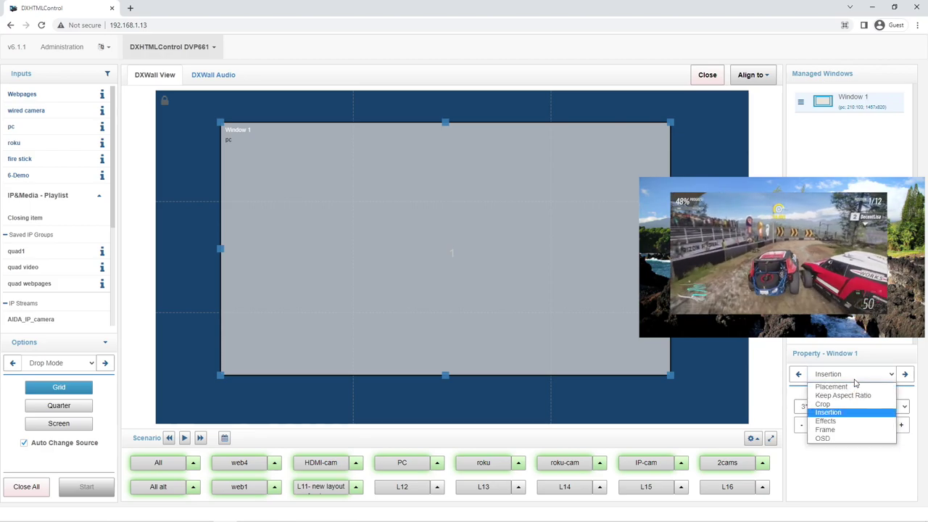
pyautogui.click(858, 421)
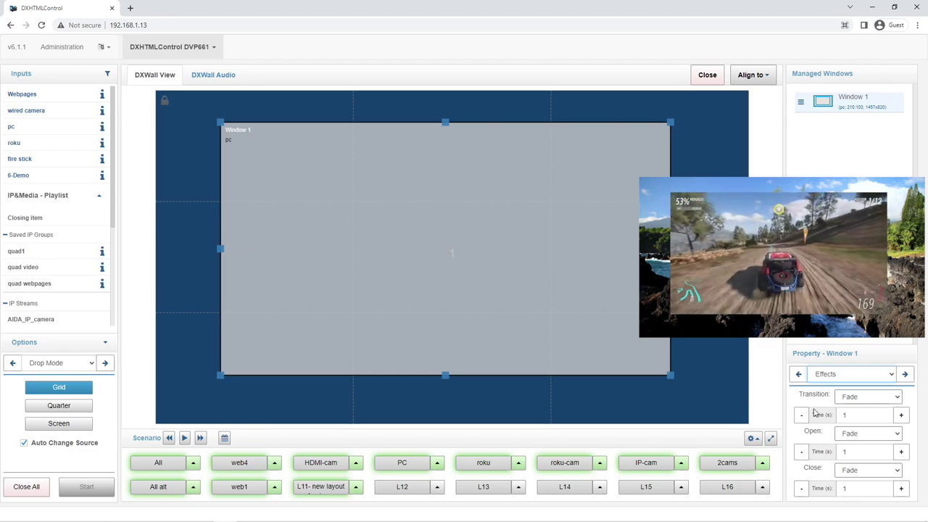
pyautogui.click(883, 397)
pyautogui.click(817, 399)
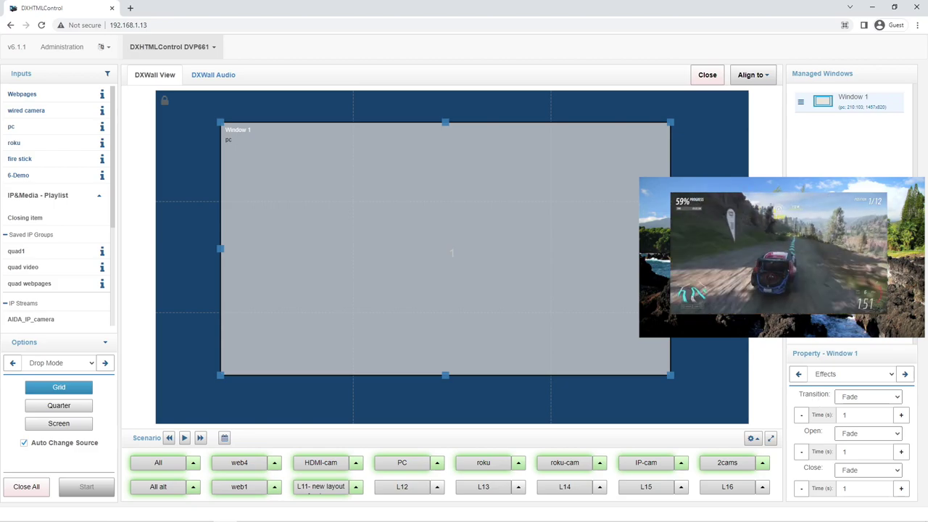
pyautogui.click(484, 465)
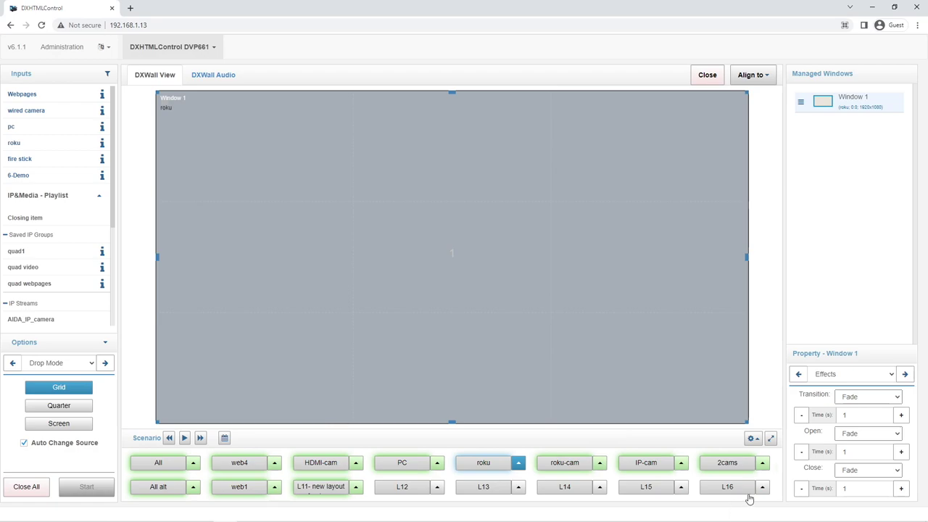
# - Increase the number of layout buttons to 64, return it to 16, and select the roku window
pyautogui.click(753, 440)
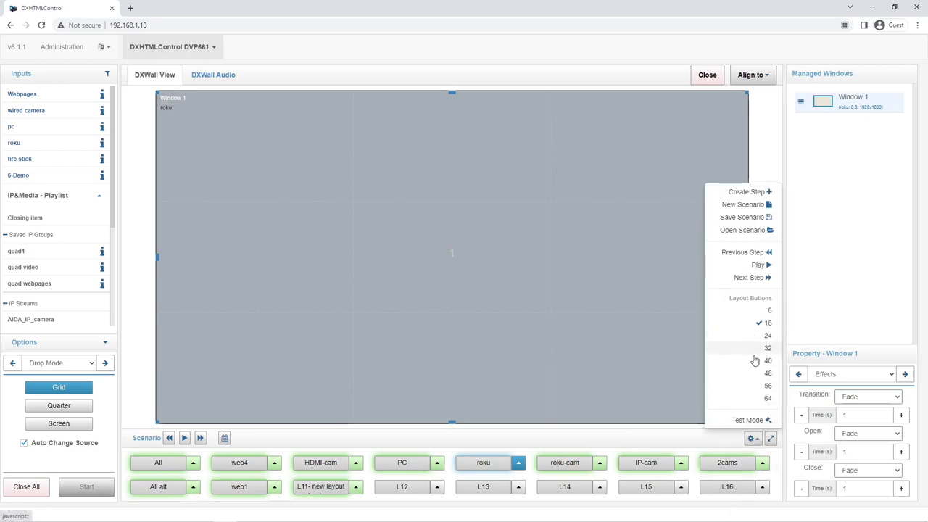
pyautogui.click(752, 399)
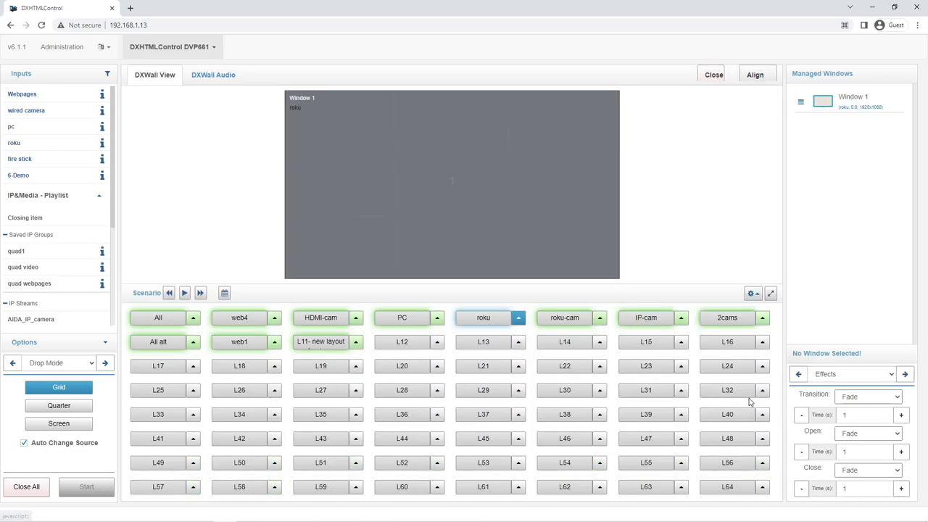
pyautogui.click(753, 293)
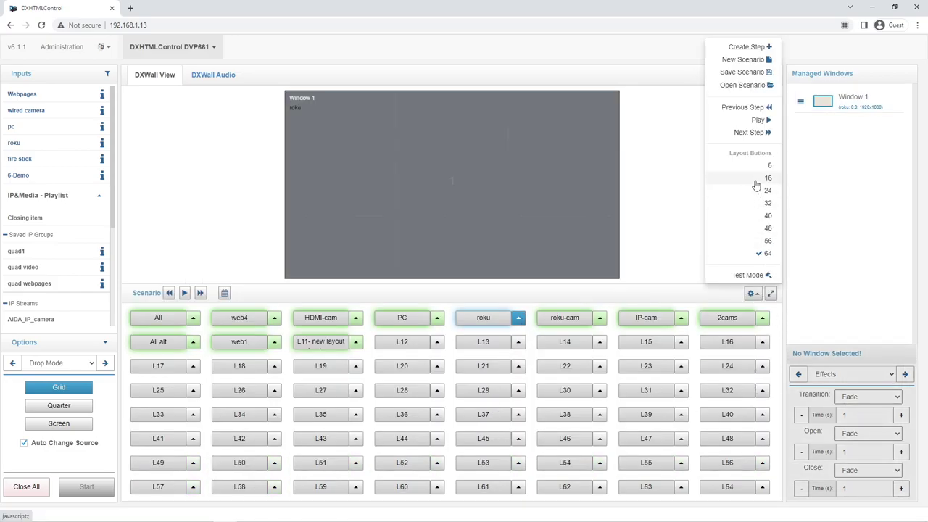
pyautogui.click(661, 304)
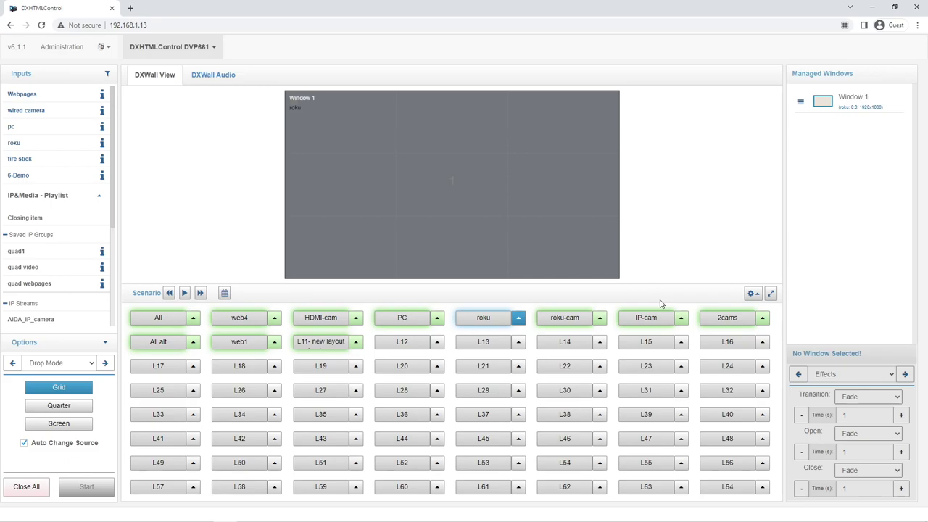
pyautogui.click(752, 293)
pyautogui.click(761, 181)
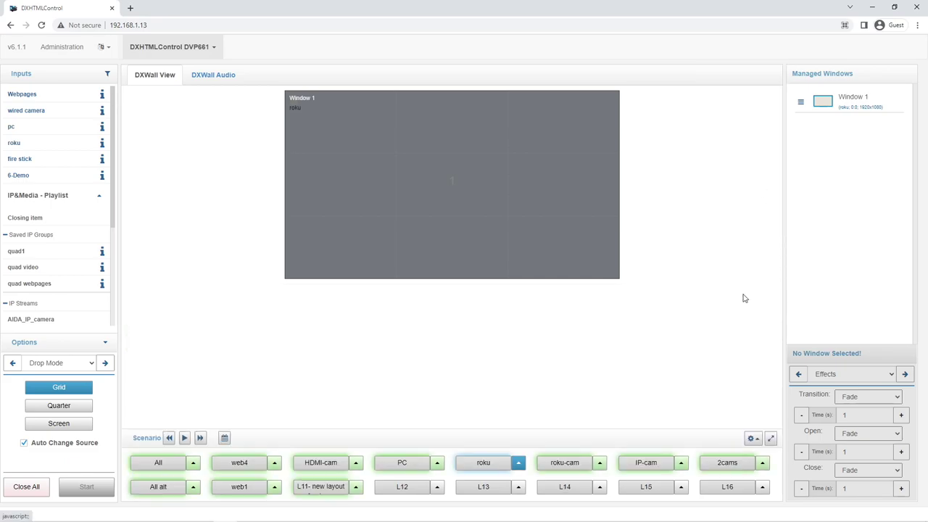
pyautogui.click(514, 310)
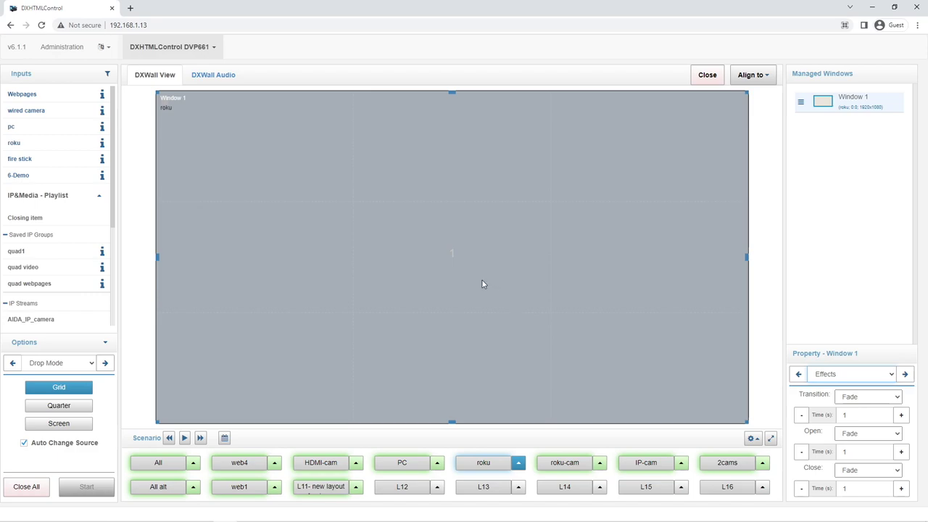
# - In the DXWall Audio matrix, route the pc audio to Output1 and switch Output1's source to roku
pyautogui.click(213, 78)
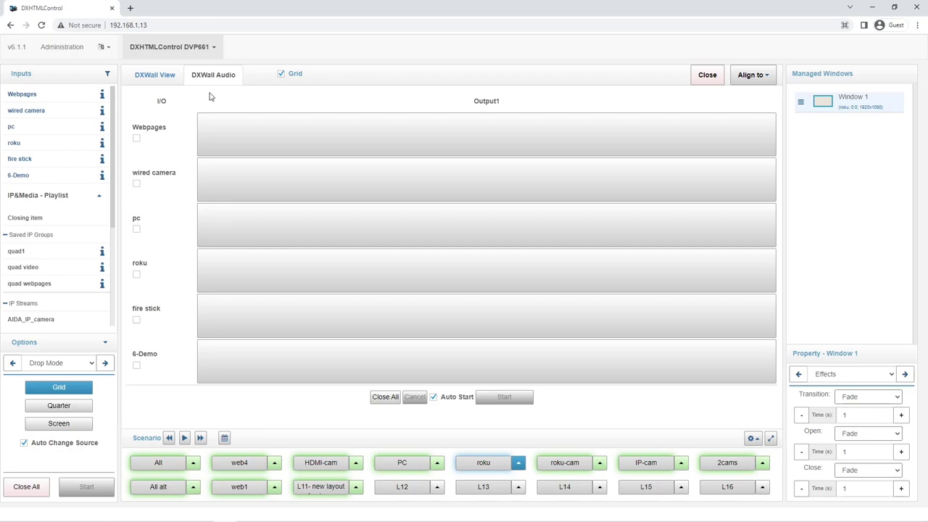
pyautogui.click(322, 145)
pyautogui.click(470, 186)
pyautogui.click(479, 240)
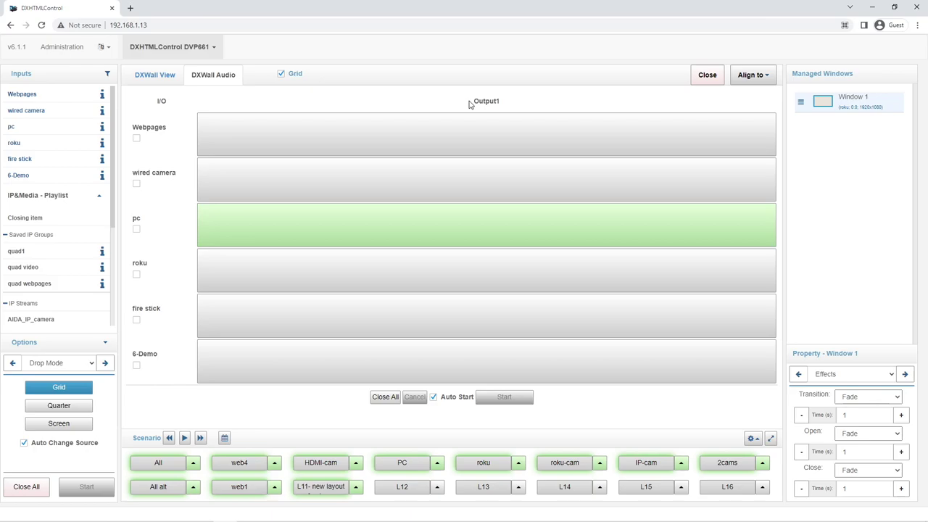
pyautogui.click(344, 284)
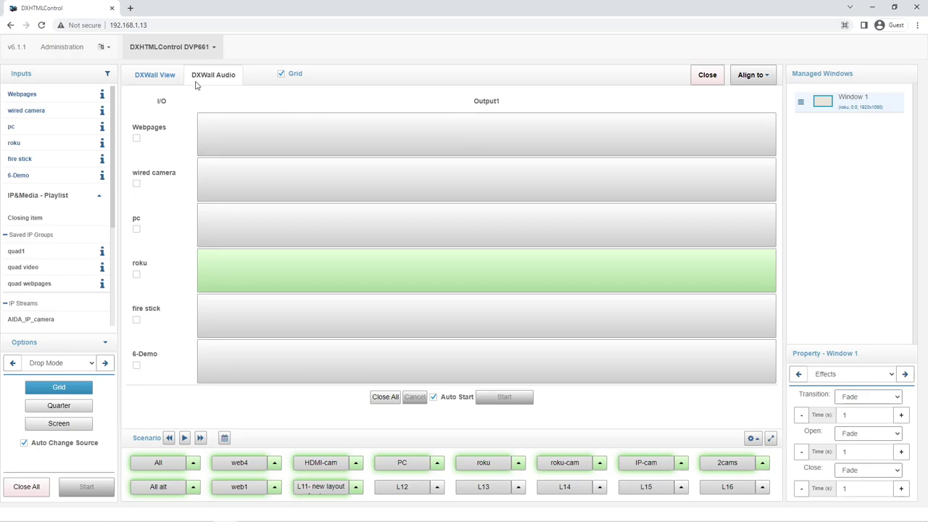
# - Return to the DXWall View, select the roku window, and recall the All layout
pyautogui.click(157, 77)
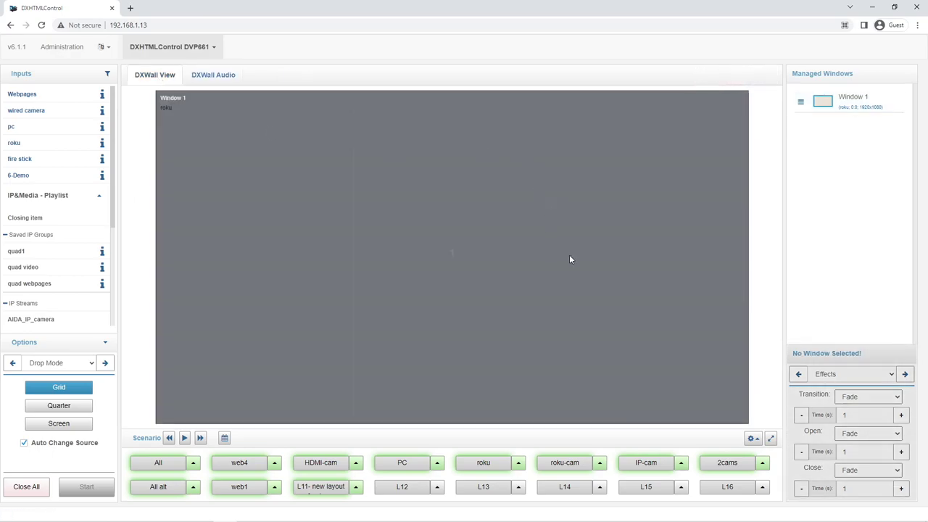
pyautogui.click(569, 255)
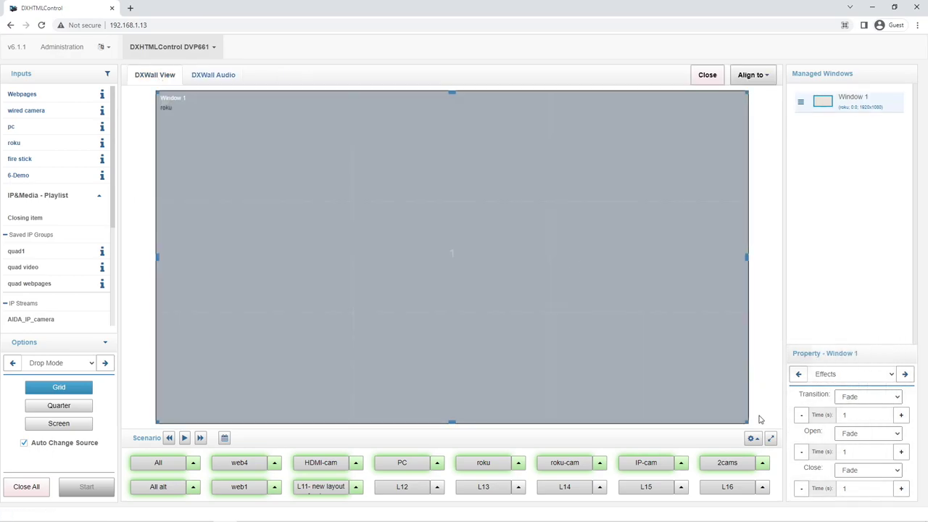
pyautogui.click(155, 464)
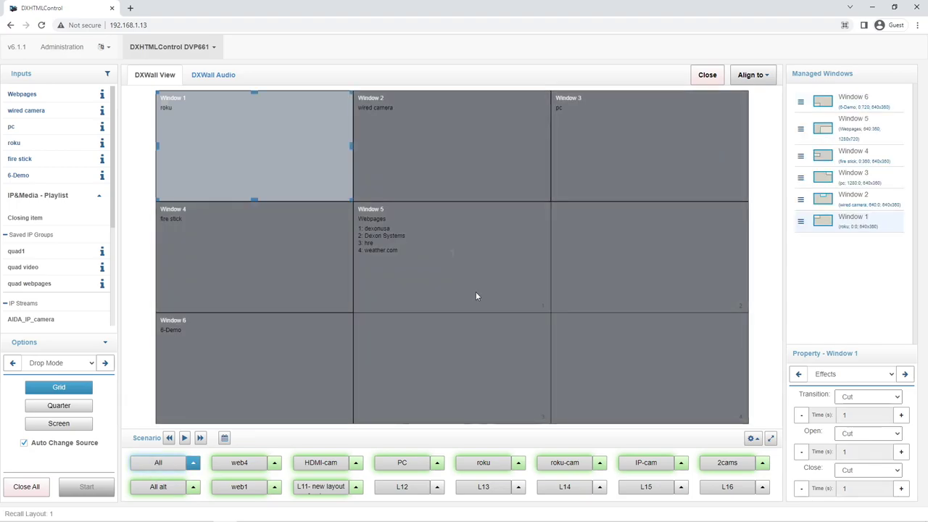